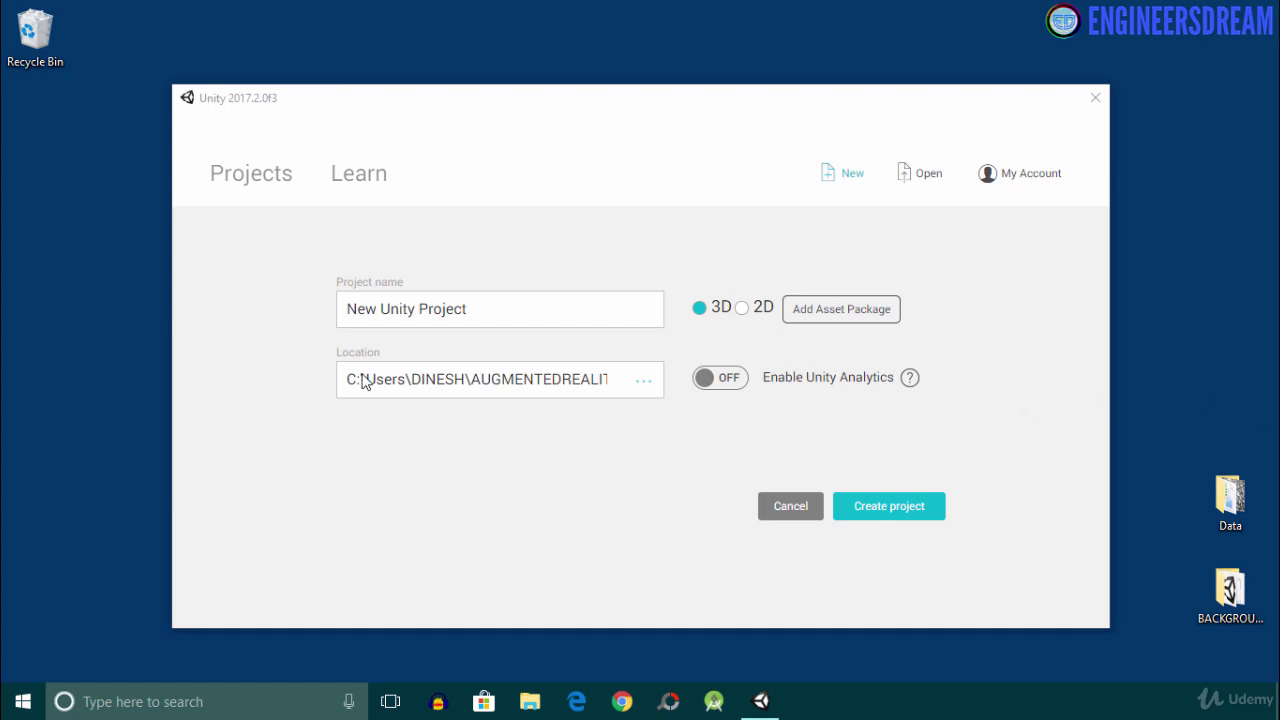
Create a new 3D Unity project named ARVideoPlayback
{"action": "left_click", "coordinate": [497, 309]}
{"action": "key", "text": "BackSpace"}
{"action": "key", "text": "BackSpace"}
{"action": "key", "text": "BackSpace"}
{"action": "key", "text": "BackSpace"}
{"action": "key", "text": "BackSpace"}
{"action": "key", "text": "BackSpace"}
{"action": "key", "text": "BackSpace"}
{"action": "key", "text": "BackSpace"}
{"action": "key", "text": "BackSpace"}
{"action": "key", "text": "BackSpace"}
{"action": "key", "text": "BackSpace"}
{"action": "key", "text": "BackSpace"}
{"action": "key", "text": "BackSpace"}
{"action": "key", "text": "BackSpace"}
{"action": "key", "text": "BackSpace"}
{"action": "key", "text": "BackSpace"}
{"action": "key", "text": "BackSpace"}
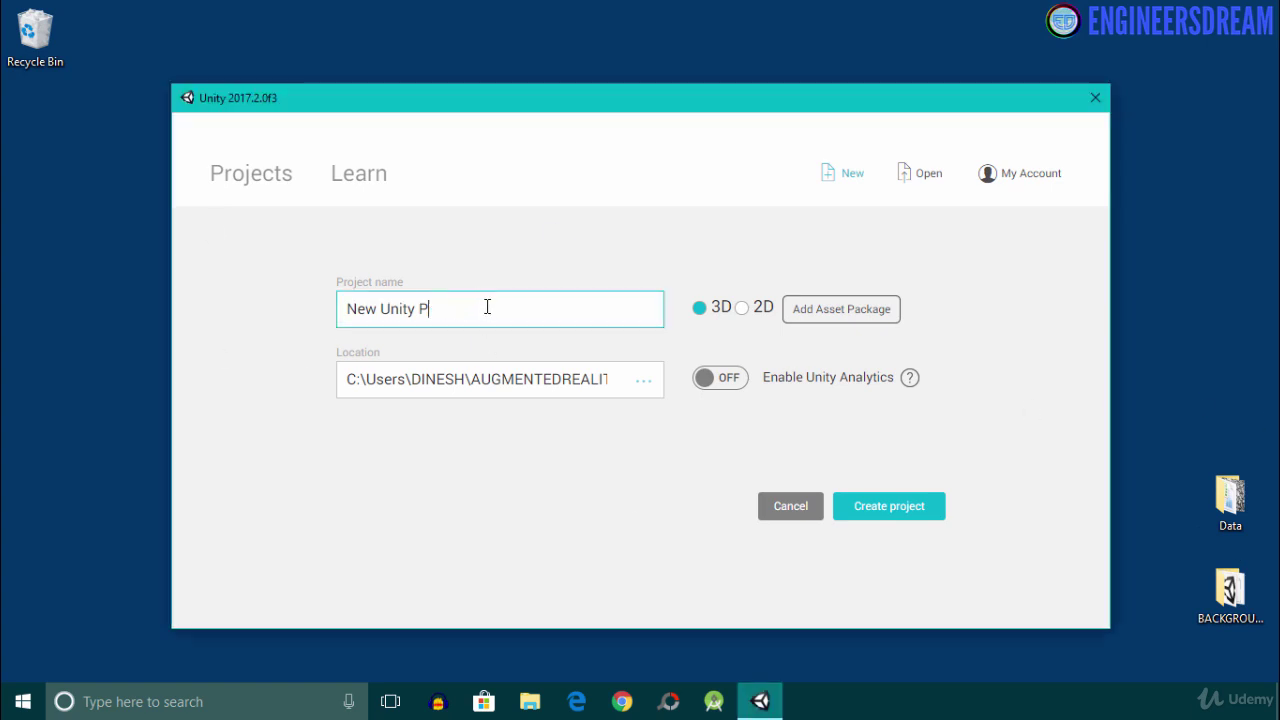
{"action": "type", "text": "ARVideoPlayback"}
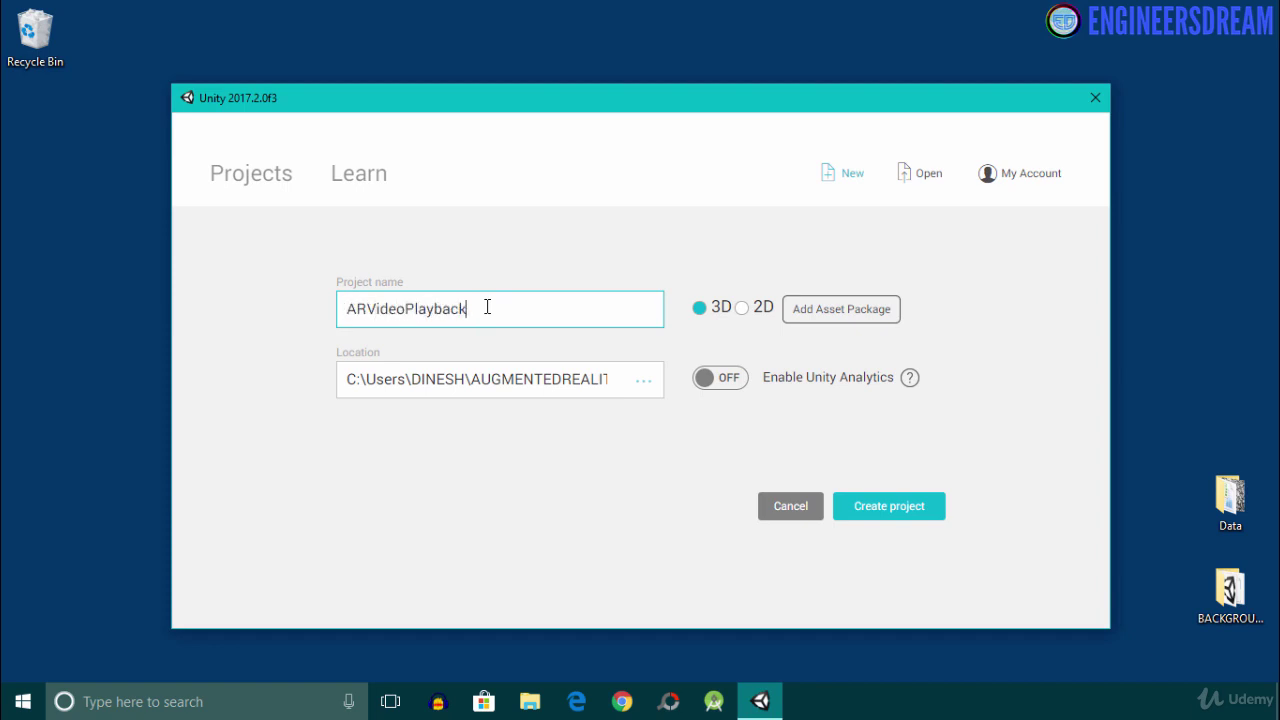
{"action": "left_click", "coordinate": [890, 506]}
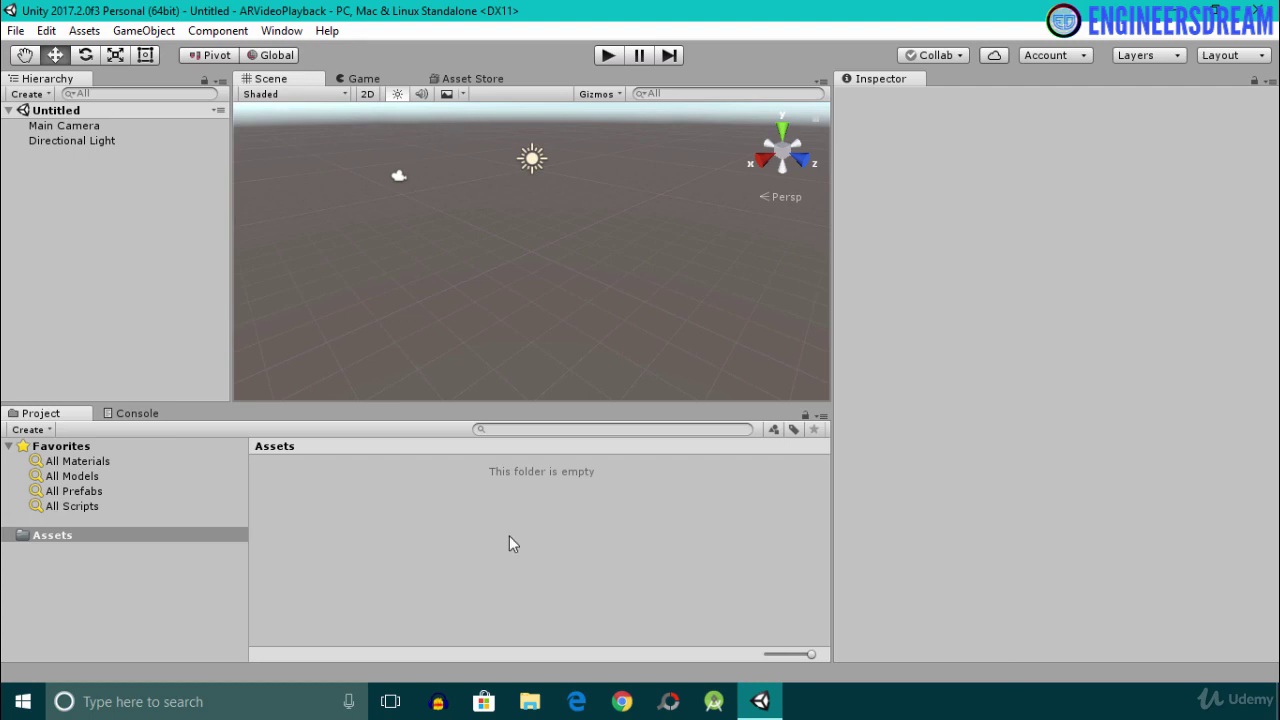
Switch the build platform to Android in Build Settings
{"action": "left_click", "coordinate": [16, 31]}
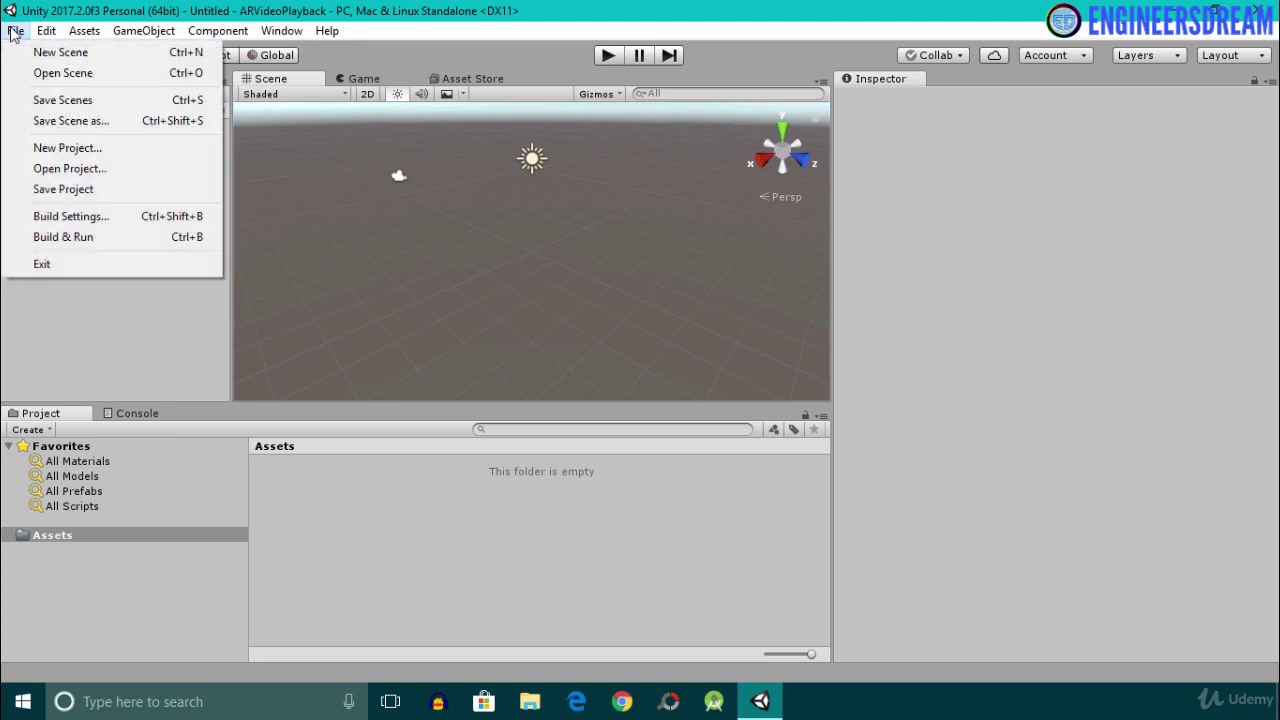
{"action": "left_click", "coordinate": [44, 220]}
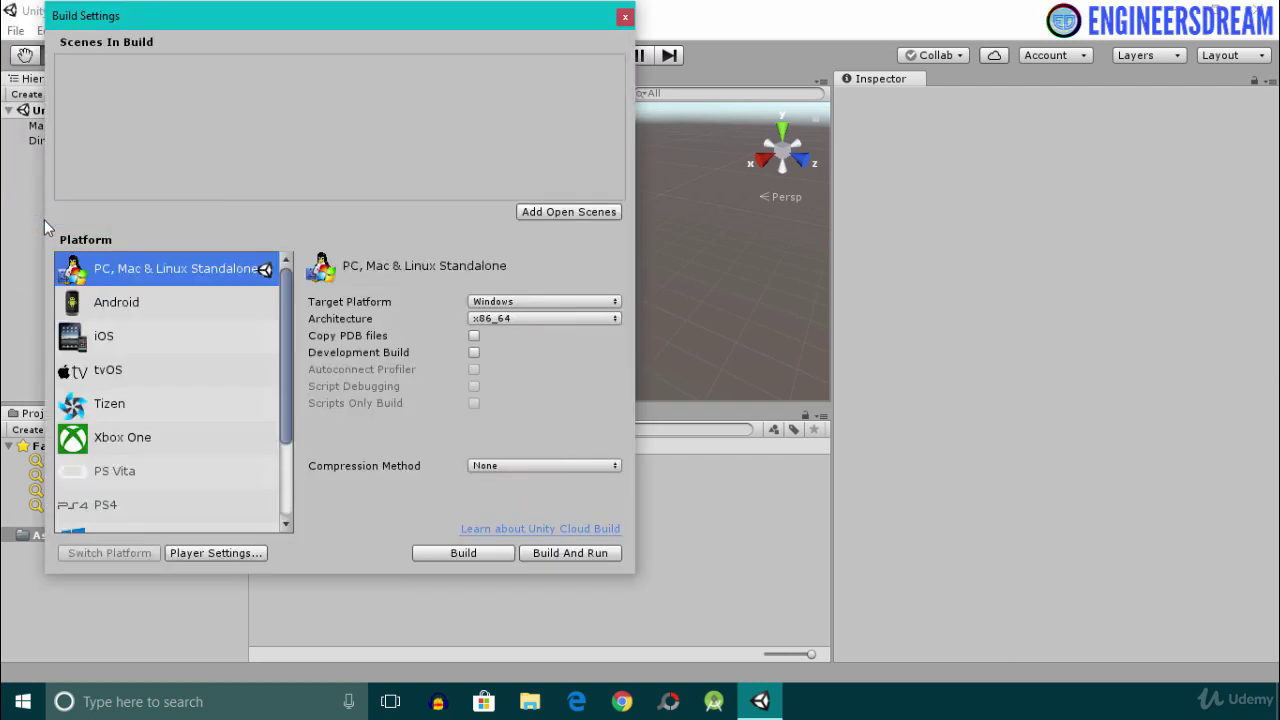
{"action": "left_click", "coordinate": [139, 303]}
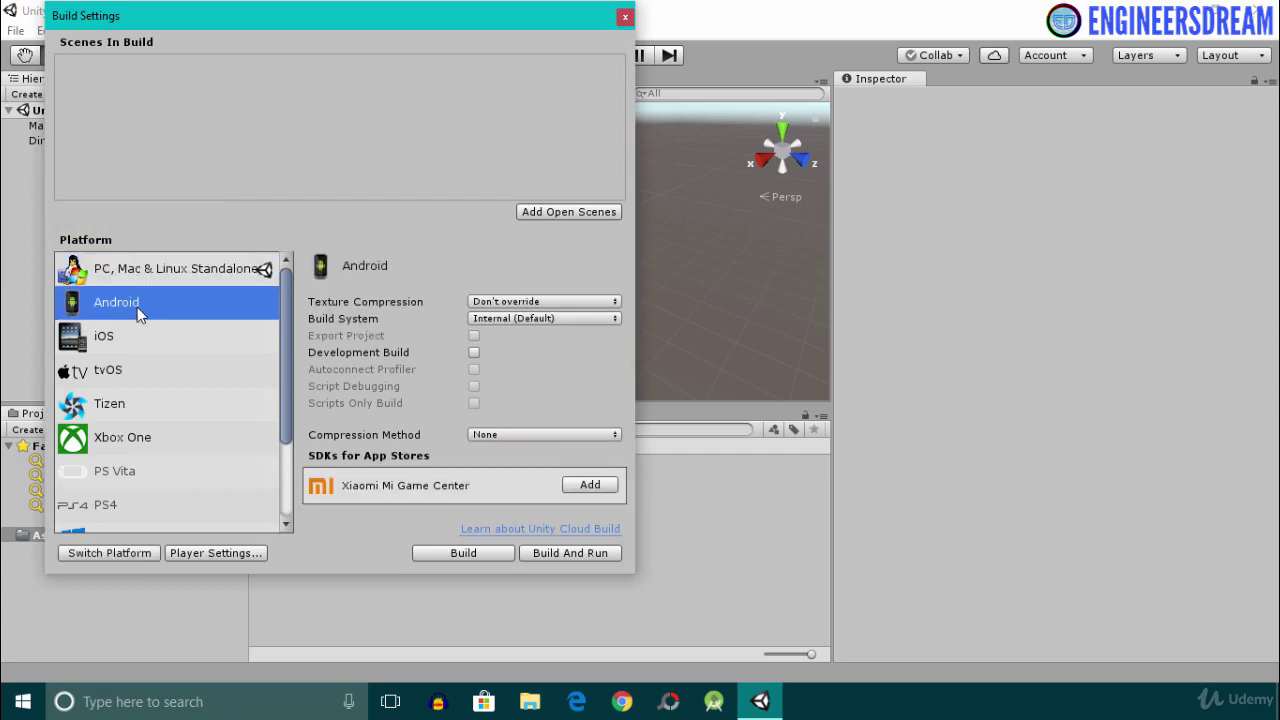
{"action": "left_click", "coordinate": [127, 556]}
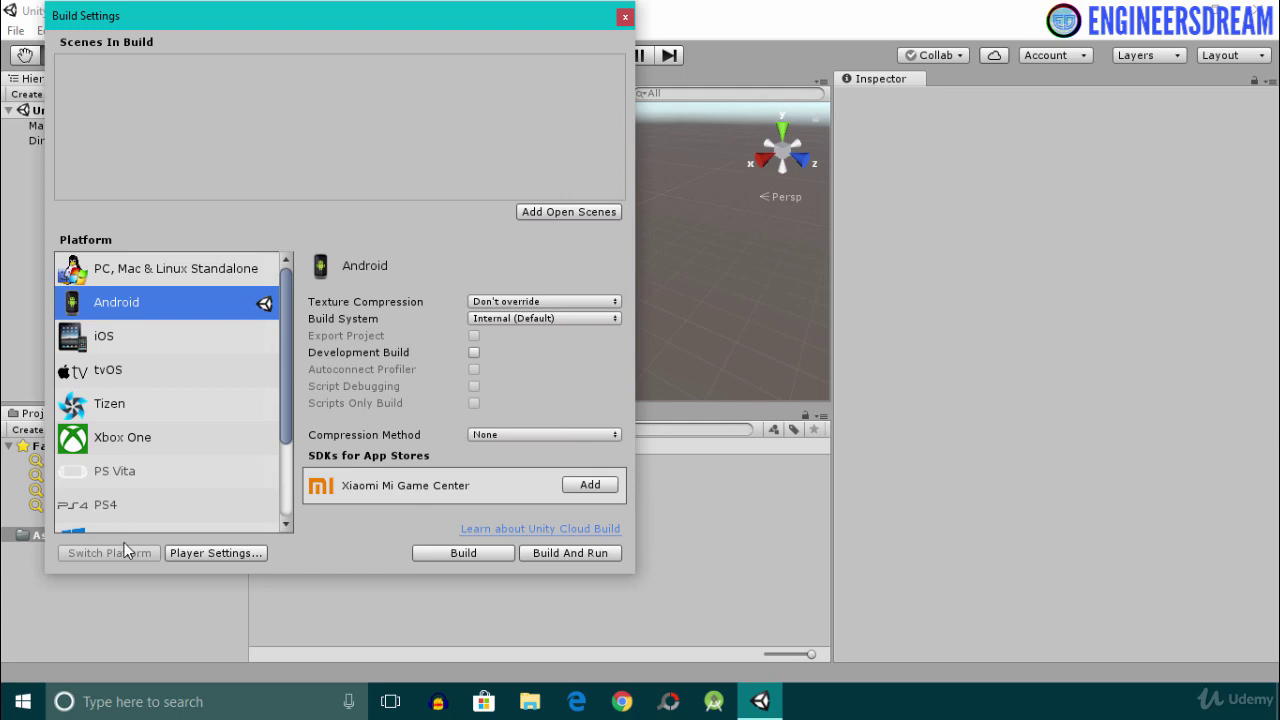
Enable Vuforia Augmented Reality Supported in the Android Player Settings, then close Build Settings
{"action": "left_click", "coordinate": [212, 550]}
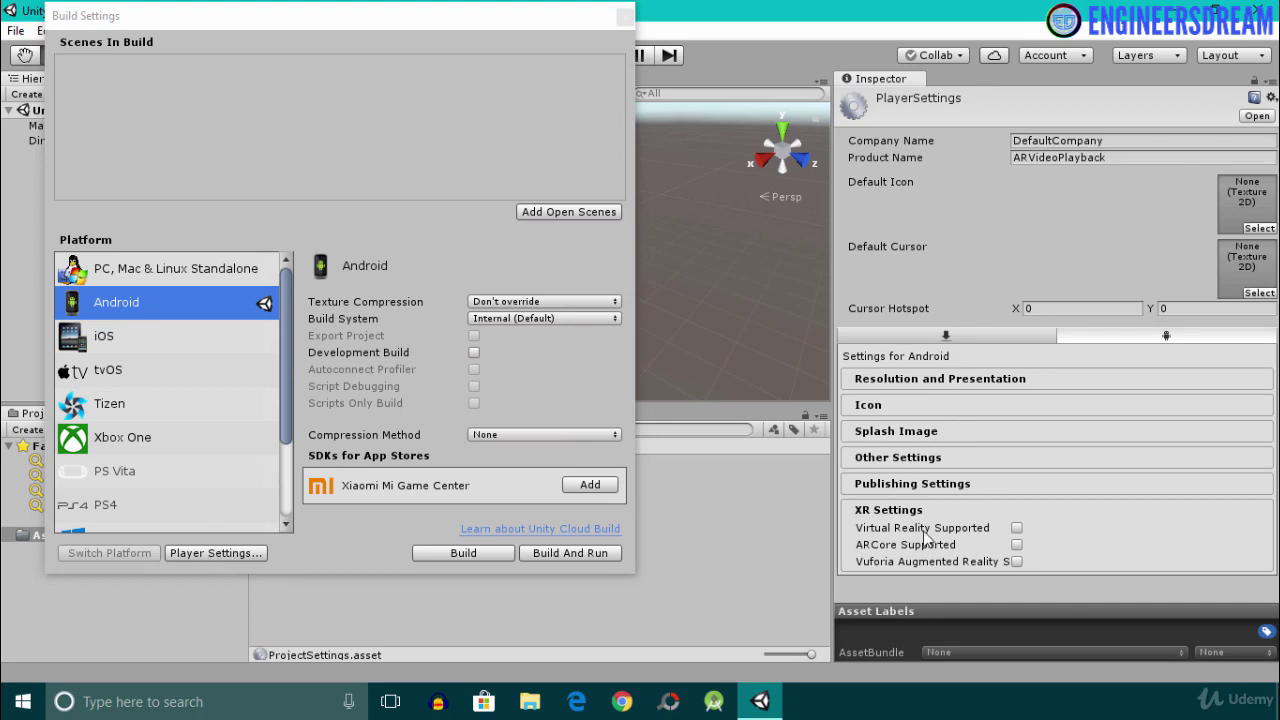
{"action": "left_click", "coordinate": [1017, 562]}
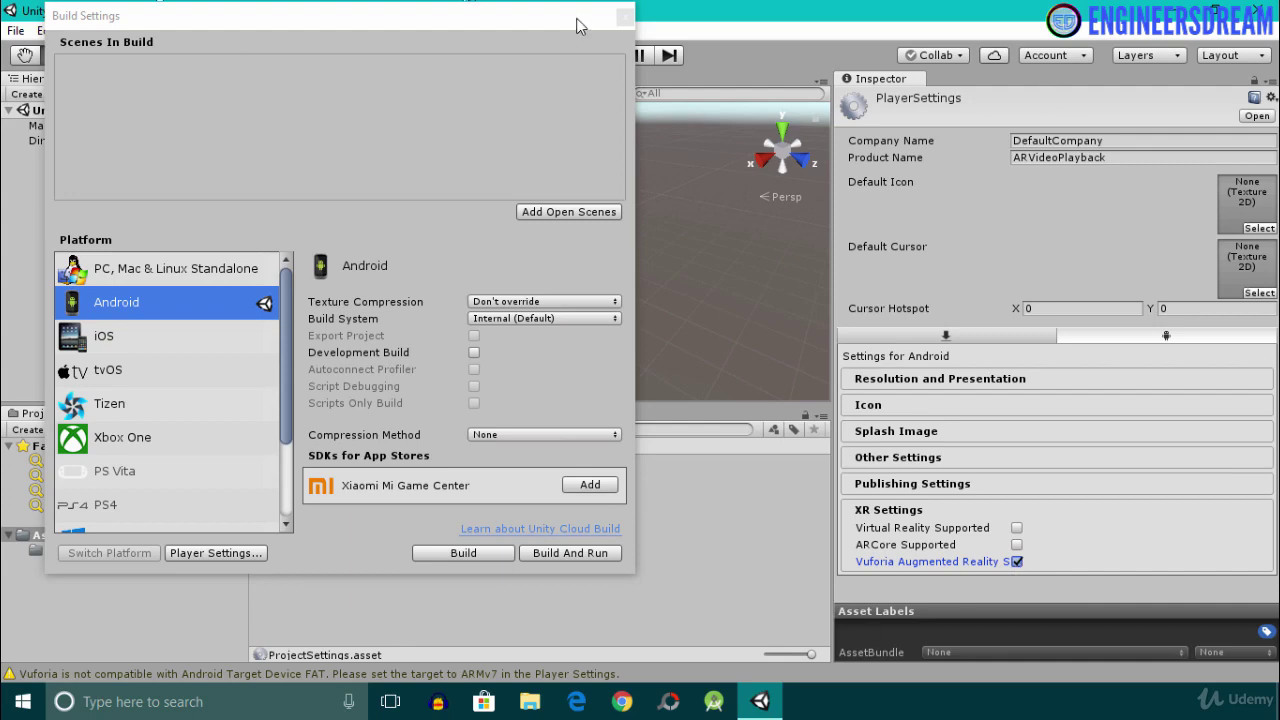
{"action": "left_click_drag", "start_coordinate": [576, 18], "coordinate": [590, 66]}
{"action": "left_click", "coordinate": [638, 66]}
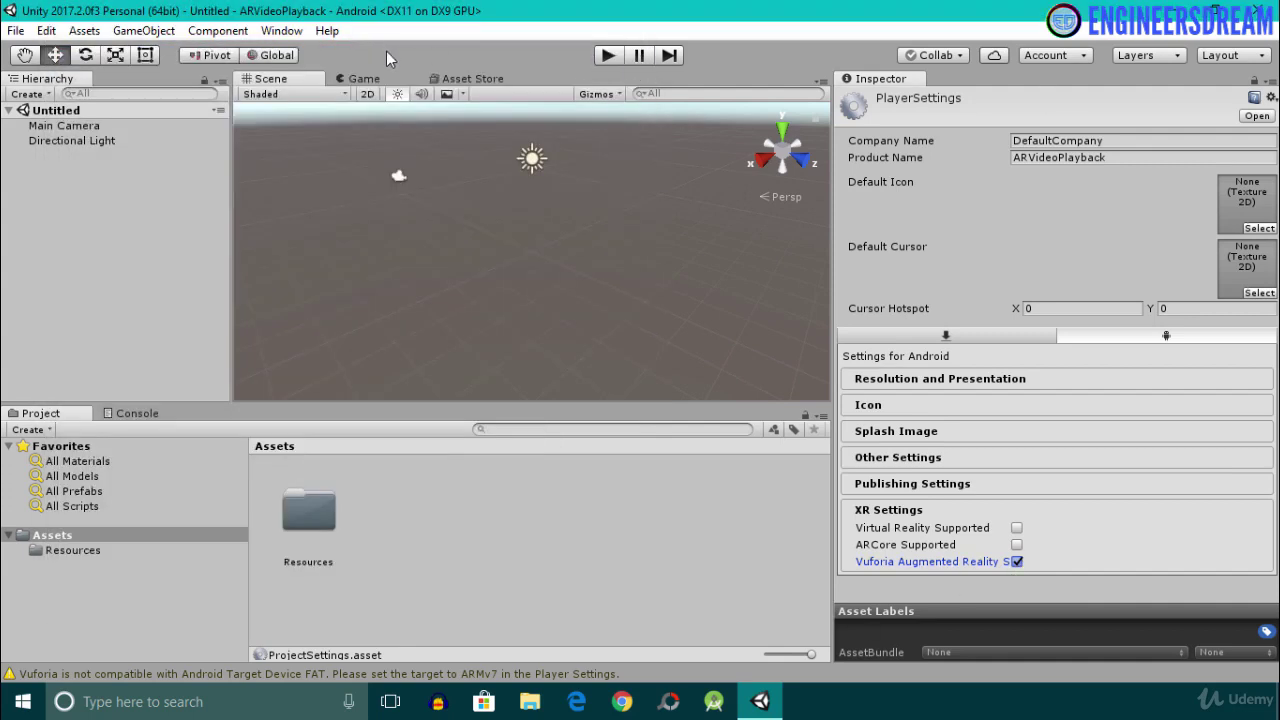
Search the Asset Store for free 'vuforia core samples' and open the Vuforia Core Samples page
{"action": "left_click", "coordinate": [453, 82]}
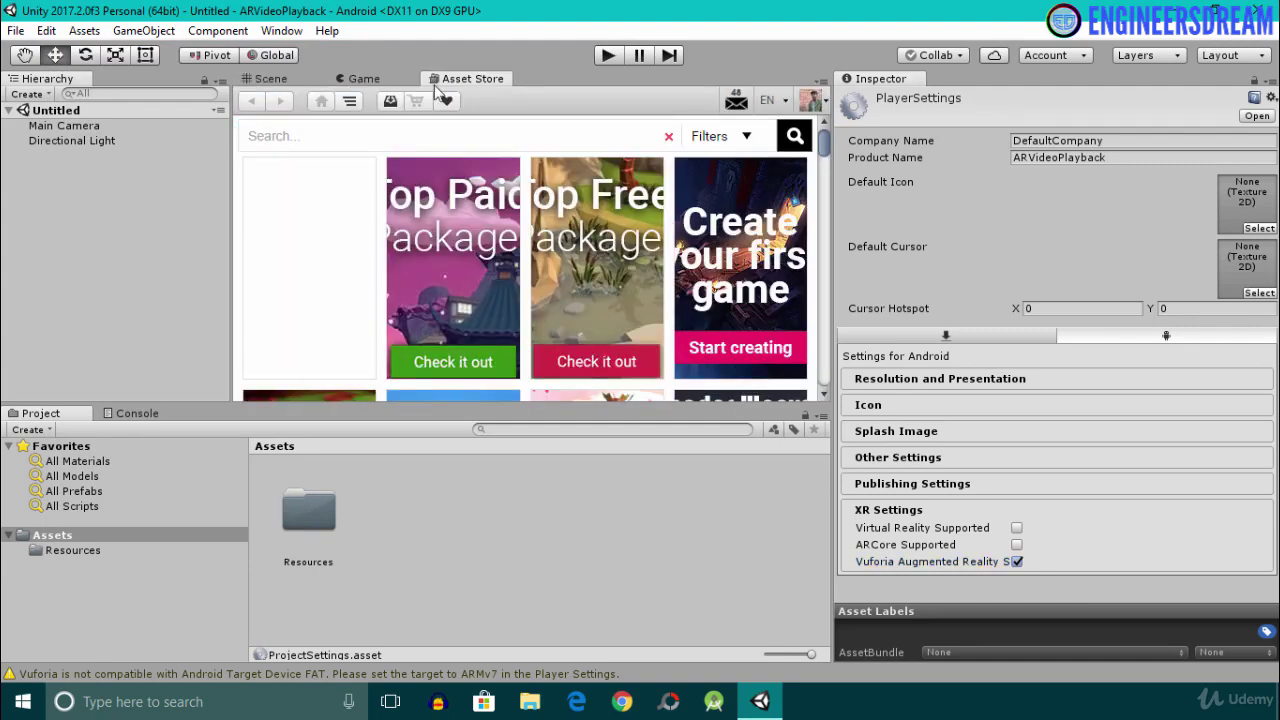
{"action": "left_click", "coordinate": [292, 144]}
{"action": "type", "text": "vuforia core samples"}
{"action": "key", "text": "Return"}
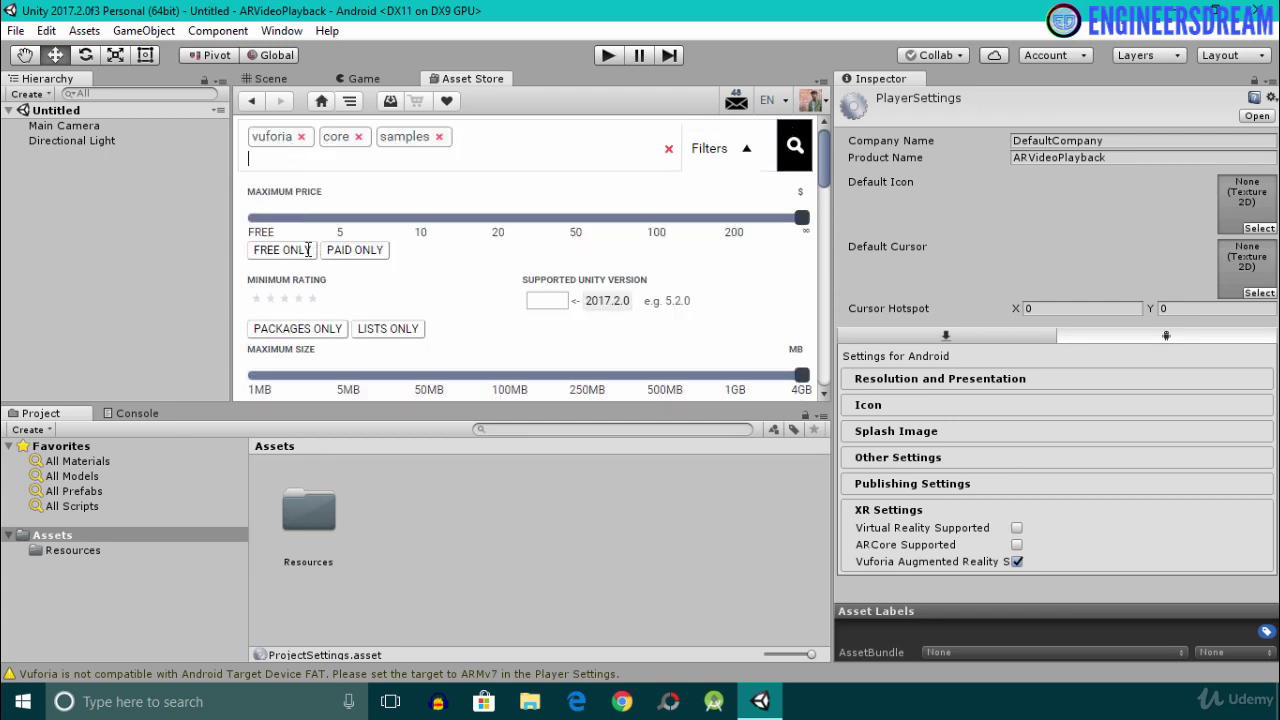
{"action": "left_click", "coordinate": [290, 251]}
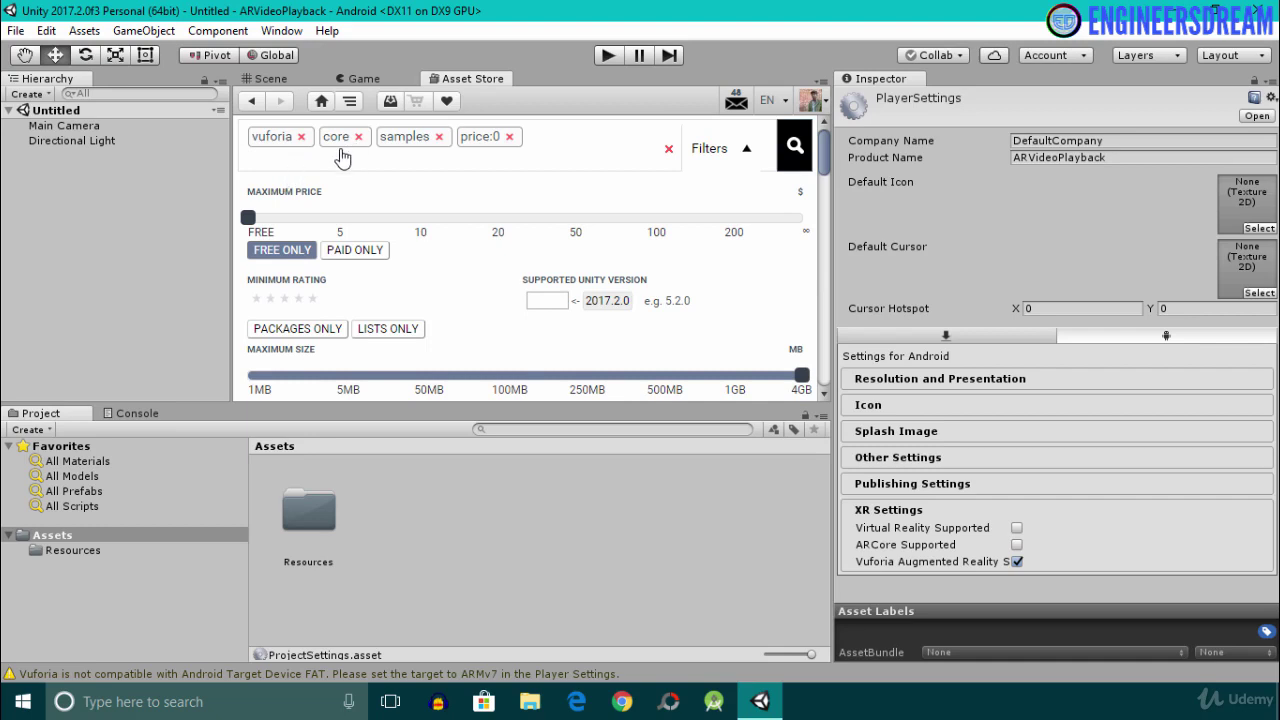
{"action": "scroll", "coordinate": [366, 190], "scroll_direction": "down", "scroll_amount": 10}
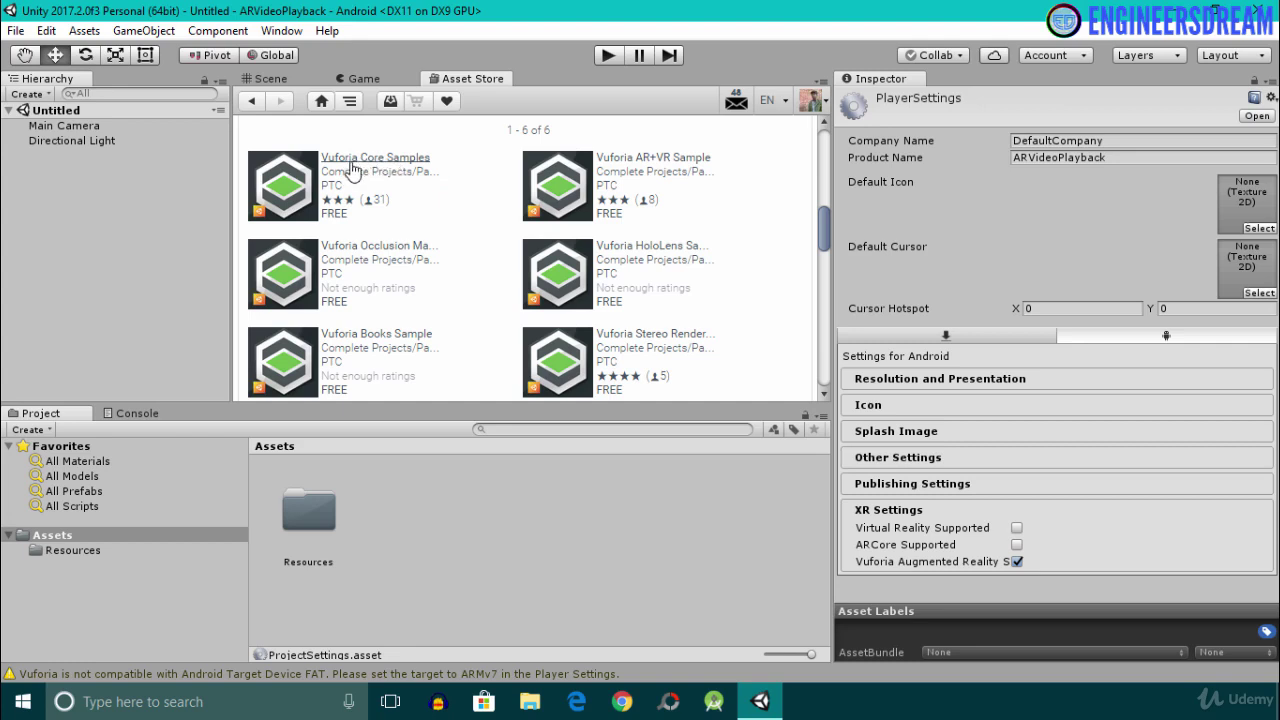
{"action": "left_click", "coordinate": [378, 160]}
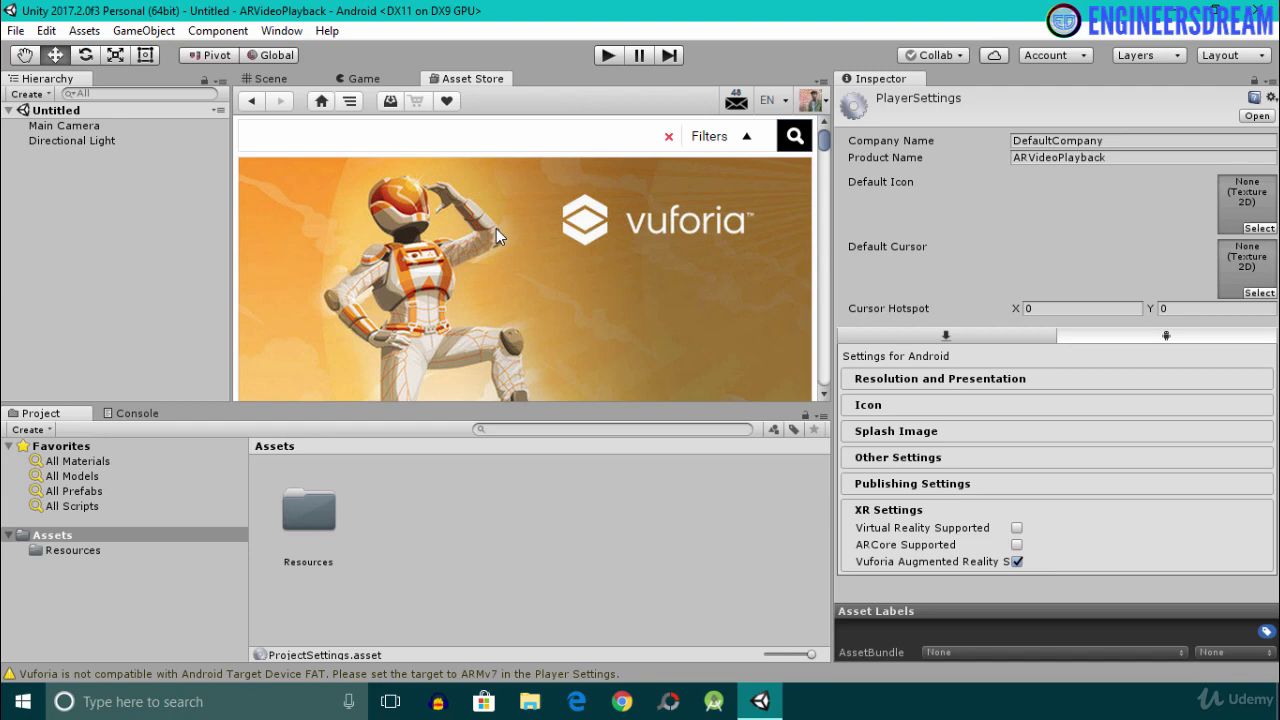
{"action": "scroll", "coordinate": [496, 228], "scroll_direction": "down", "scroll_amount": 5}
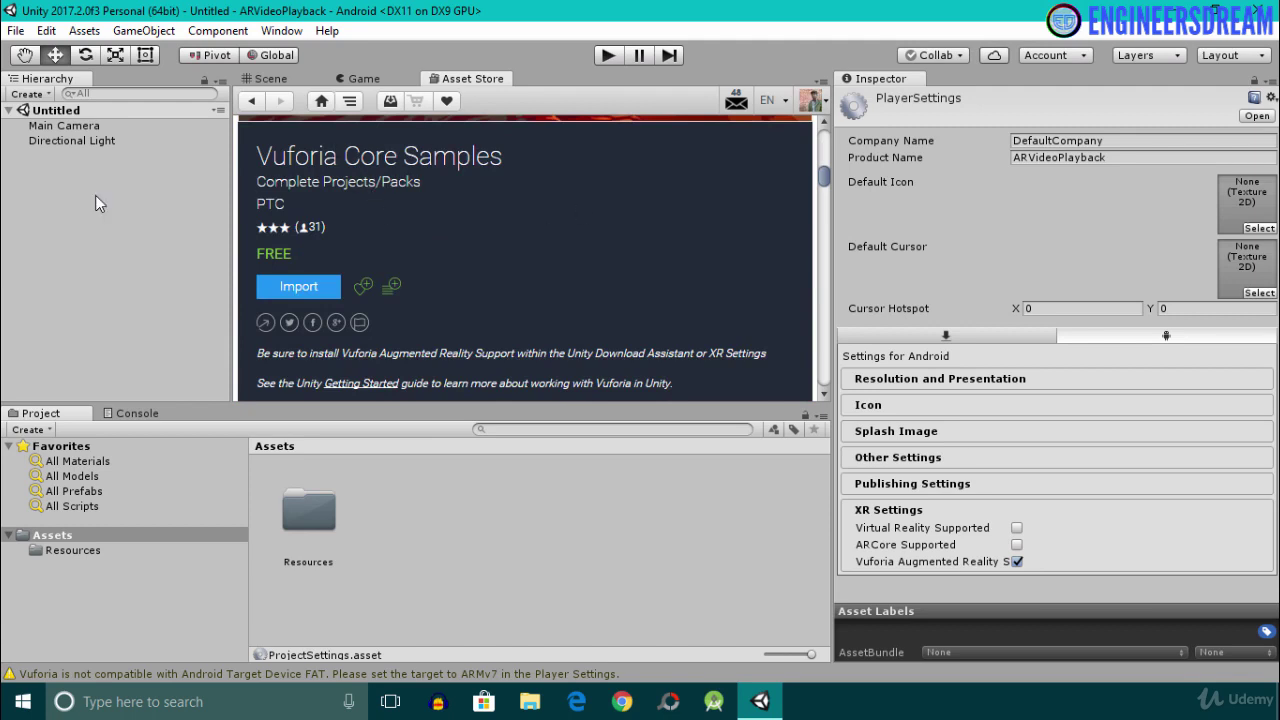
Import the complete Vuforia Core Samples package with all its files
{"action": "left_click", "coordinate": [309, 290]}
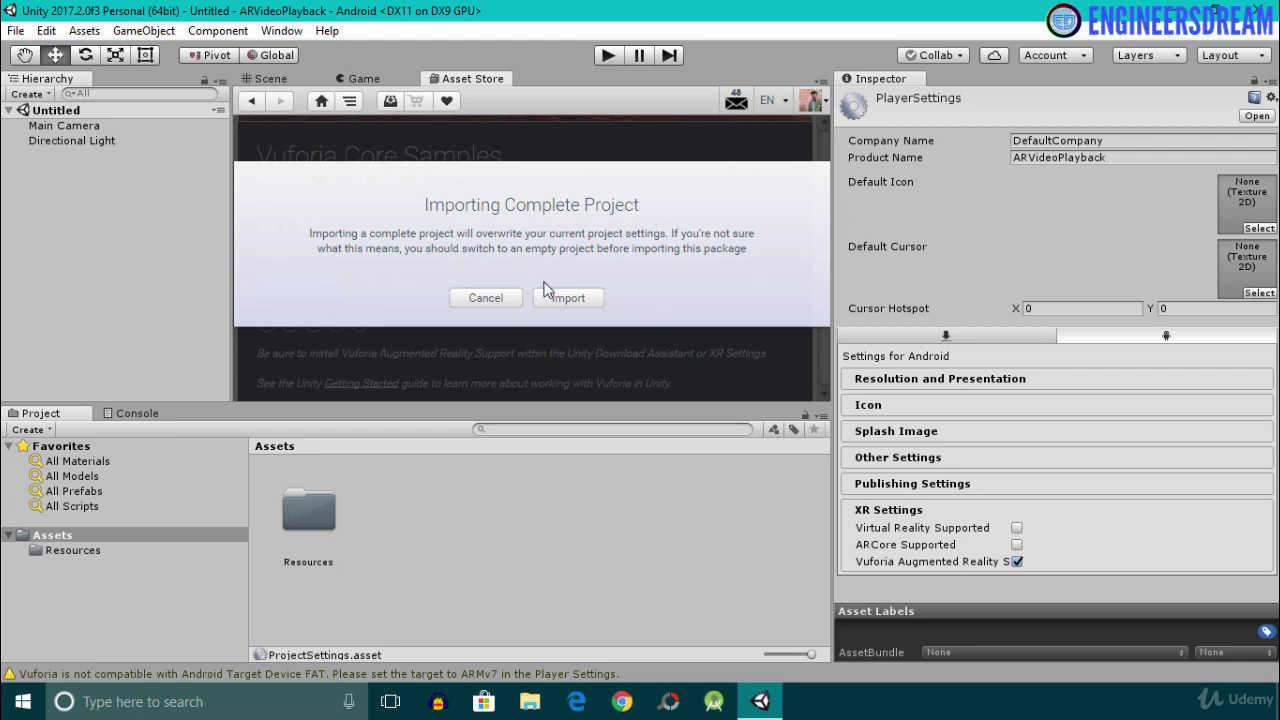
{"action": "left_click", "coordinate": [581, 304]}
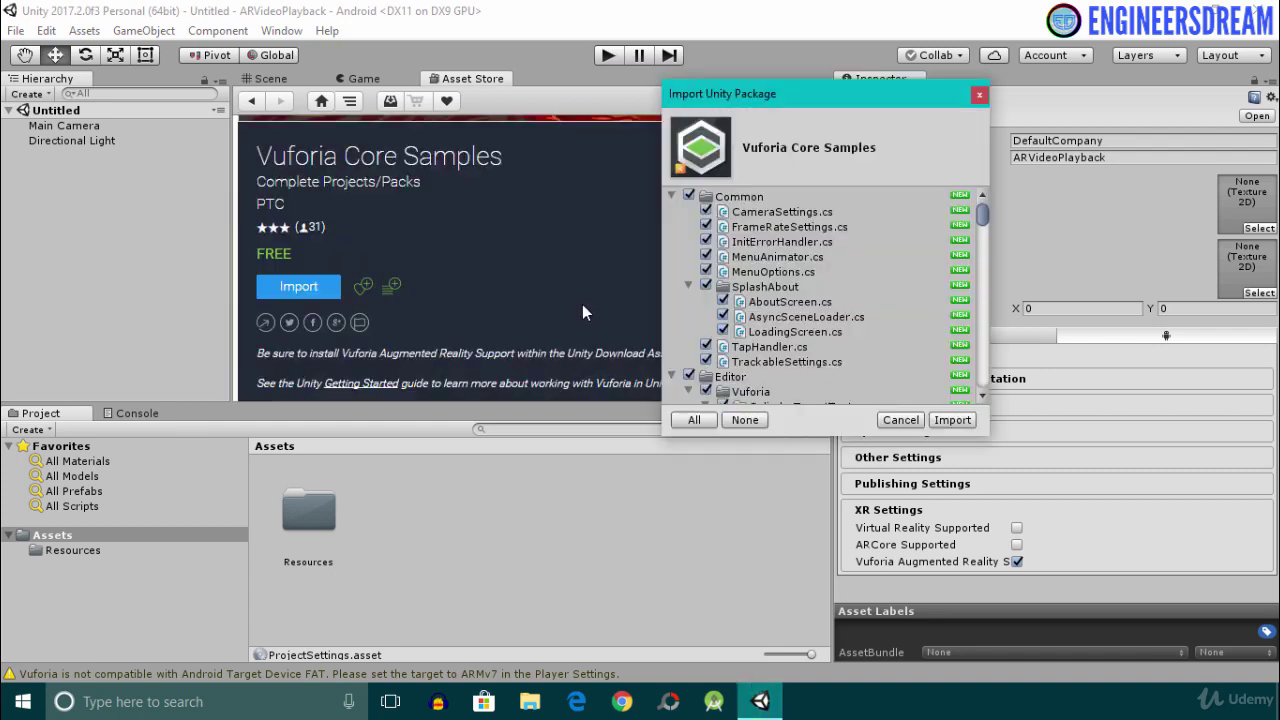
{"action": "left_click", "coordinate": [960, 420]}
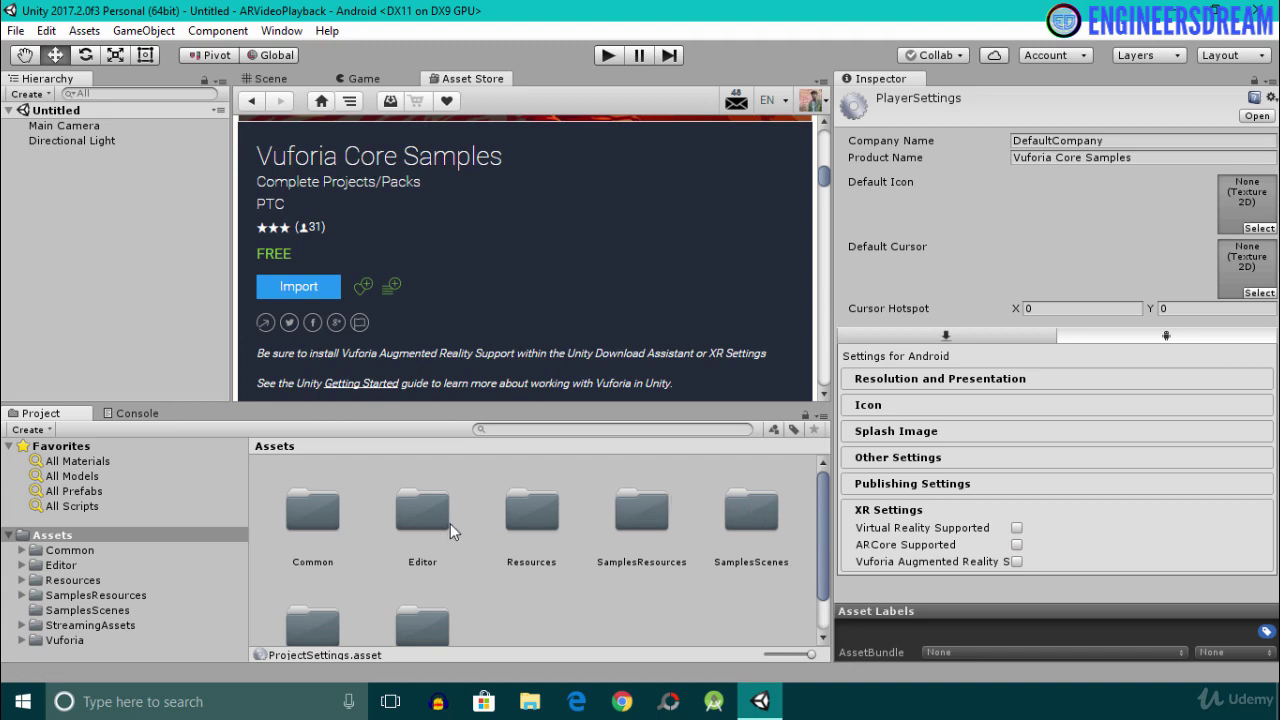
Open the 3-ImageTargets scene from the SamplesScenes folder in the Scene view
{"action": "scroll", "coordinate": [647, 515], "scroll_direction": "down", "scroll_amount": 2}
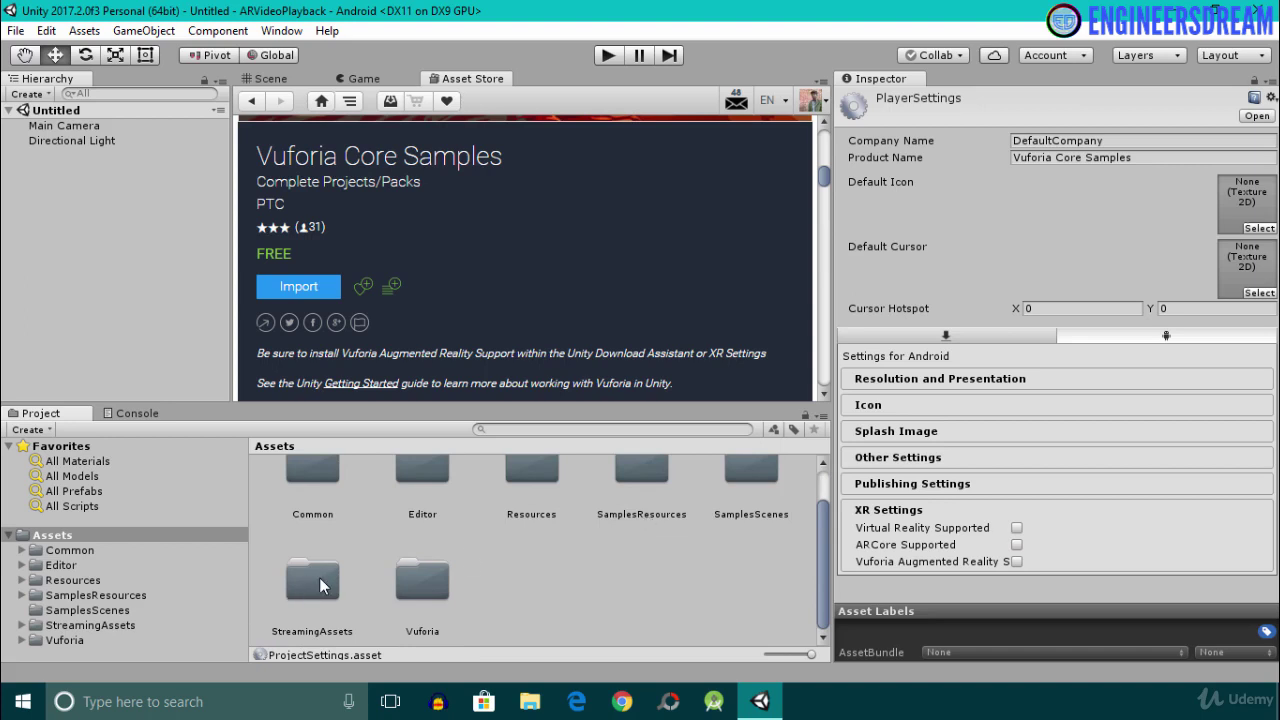
{"action": "left_click", "coordinate": [260, 82]}
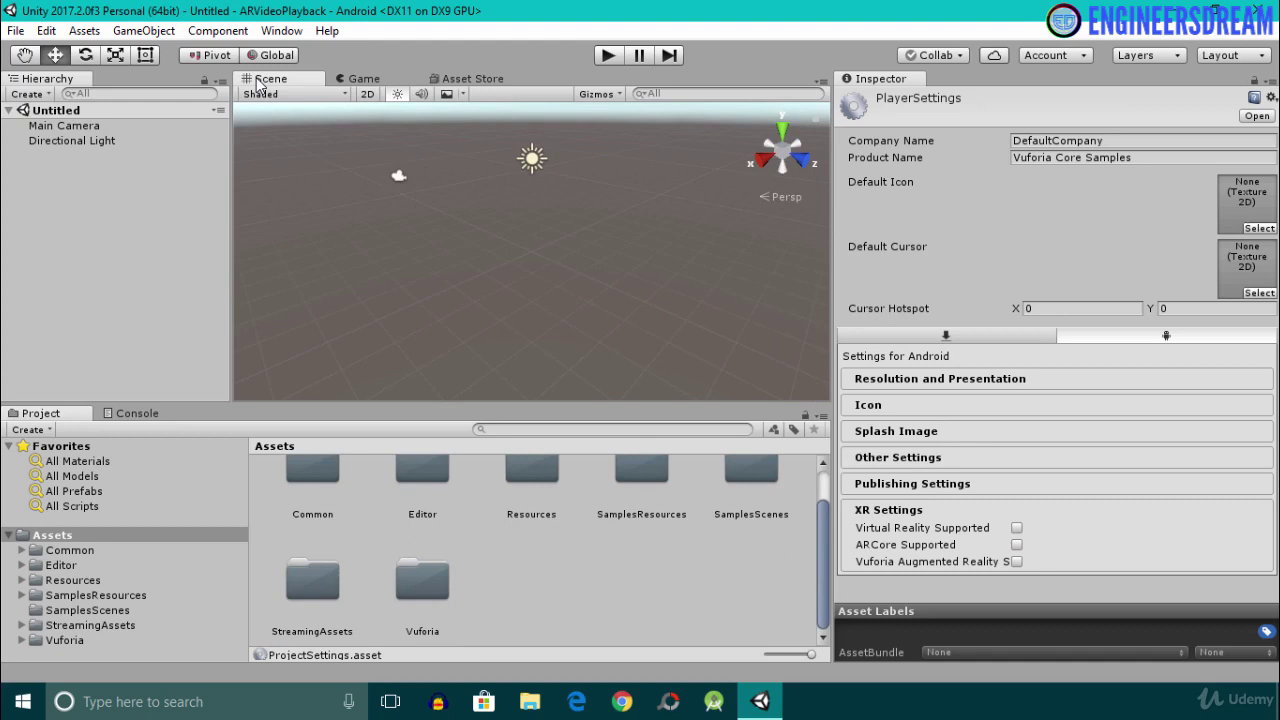
{"action": "double_click", "coordinate": [746, 492]}
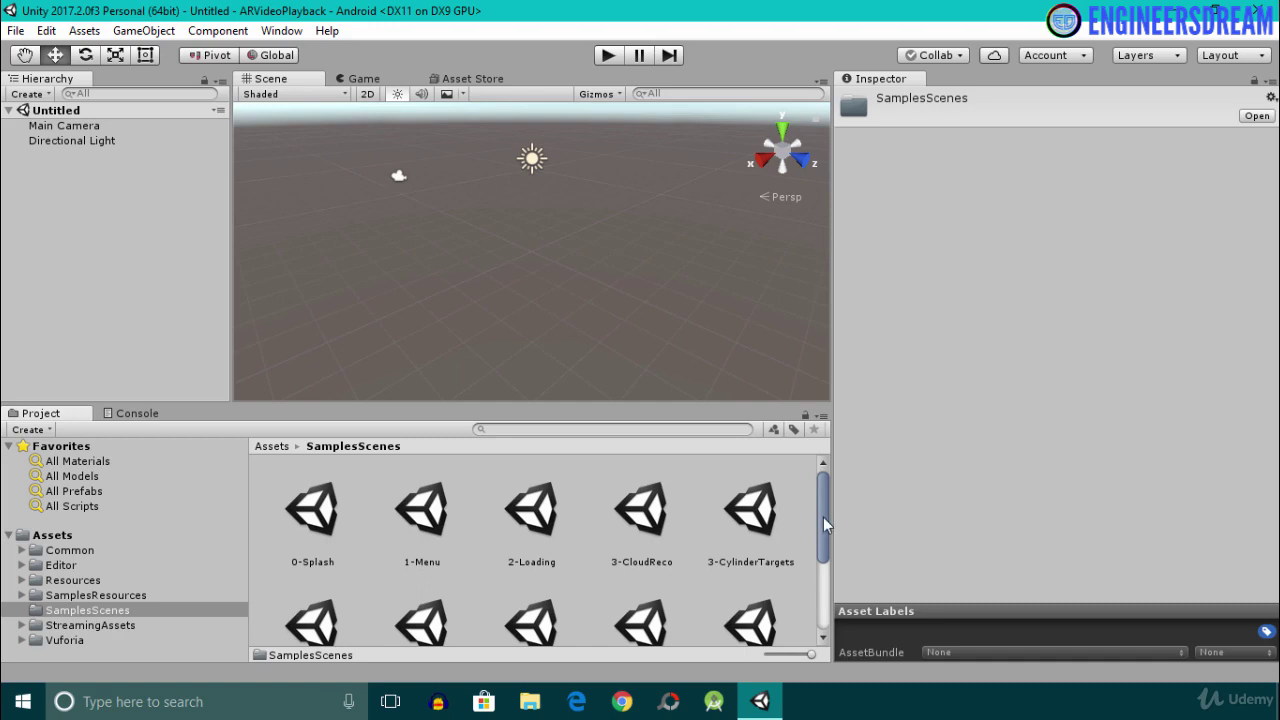
{"action": "left_click_drag", "start_coordinate": [823, 517], "coordinate": [825, 550]}
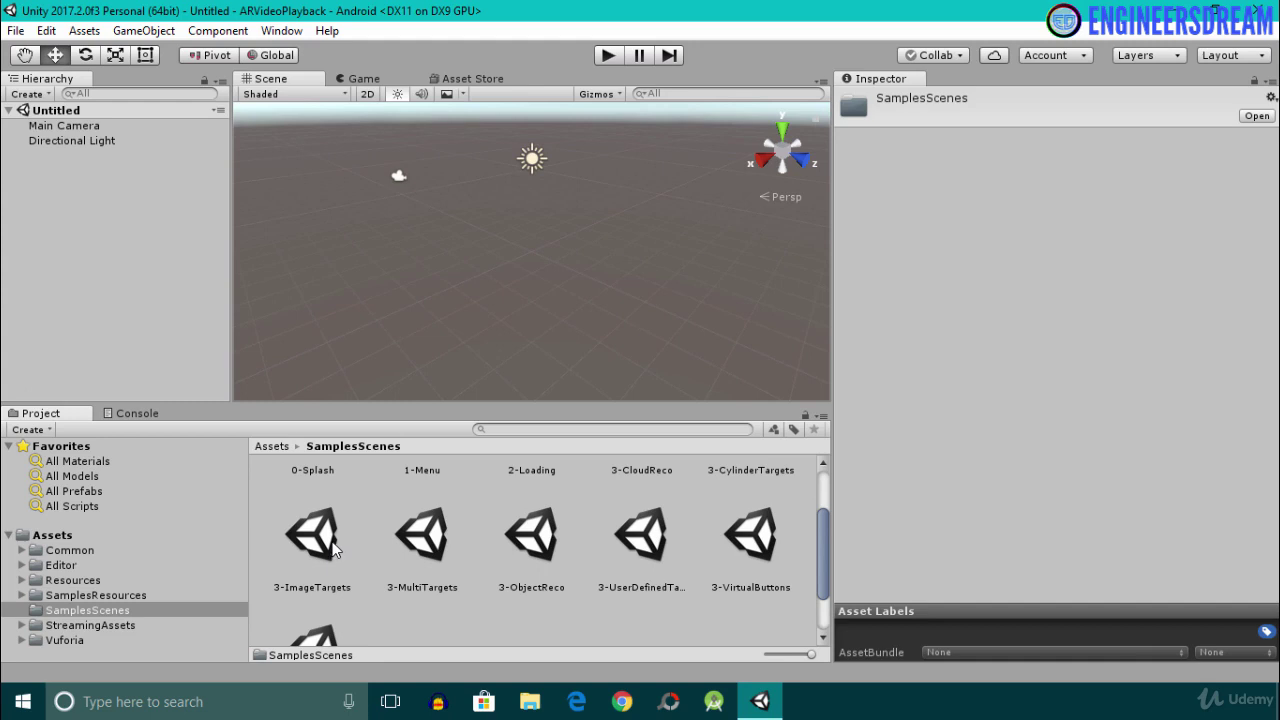
{"action": "double_click", "coordinate": [336, 549]}
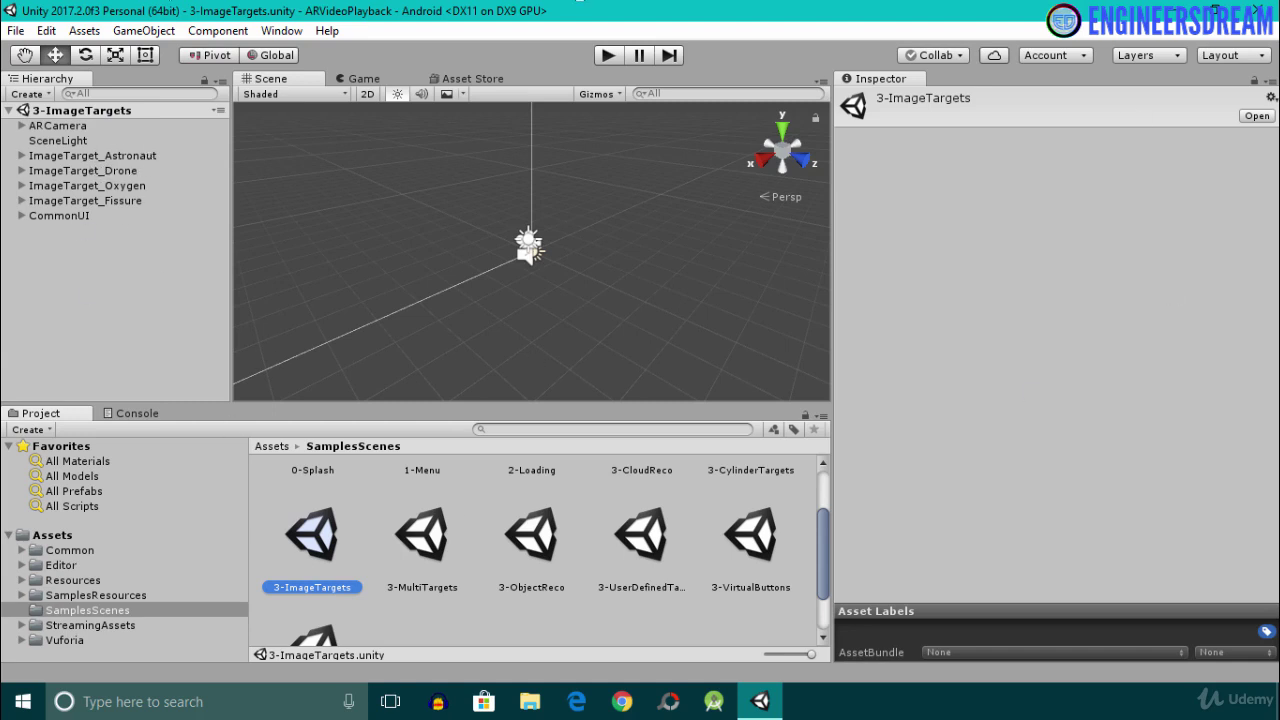
In Save Scene As, create a DataFiles folder under Assets with a Scenes folder inside
{"action": "left_click", "coordinate": [16, 30]}
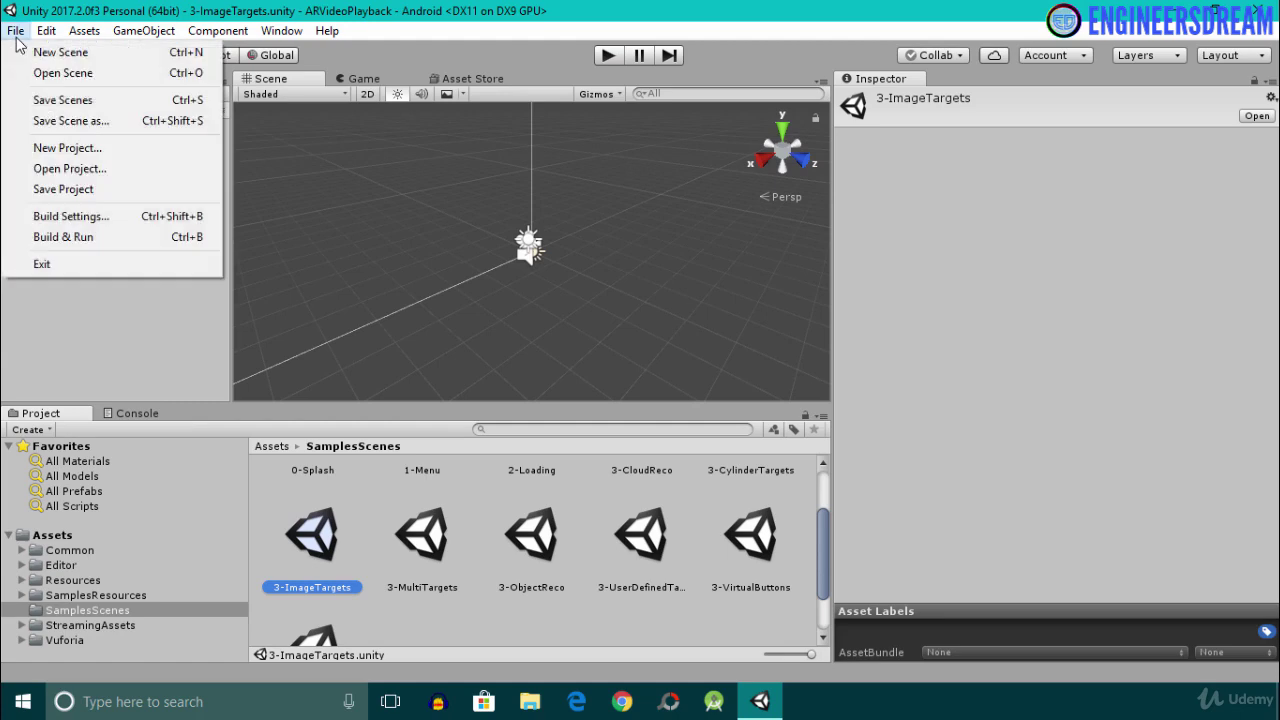
{"action": "left_click", "coordinate": [72, 122]}
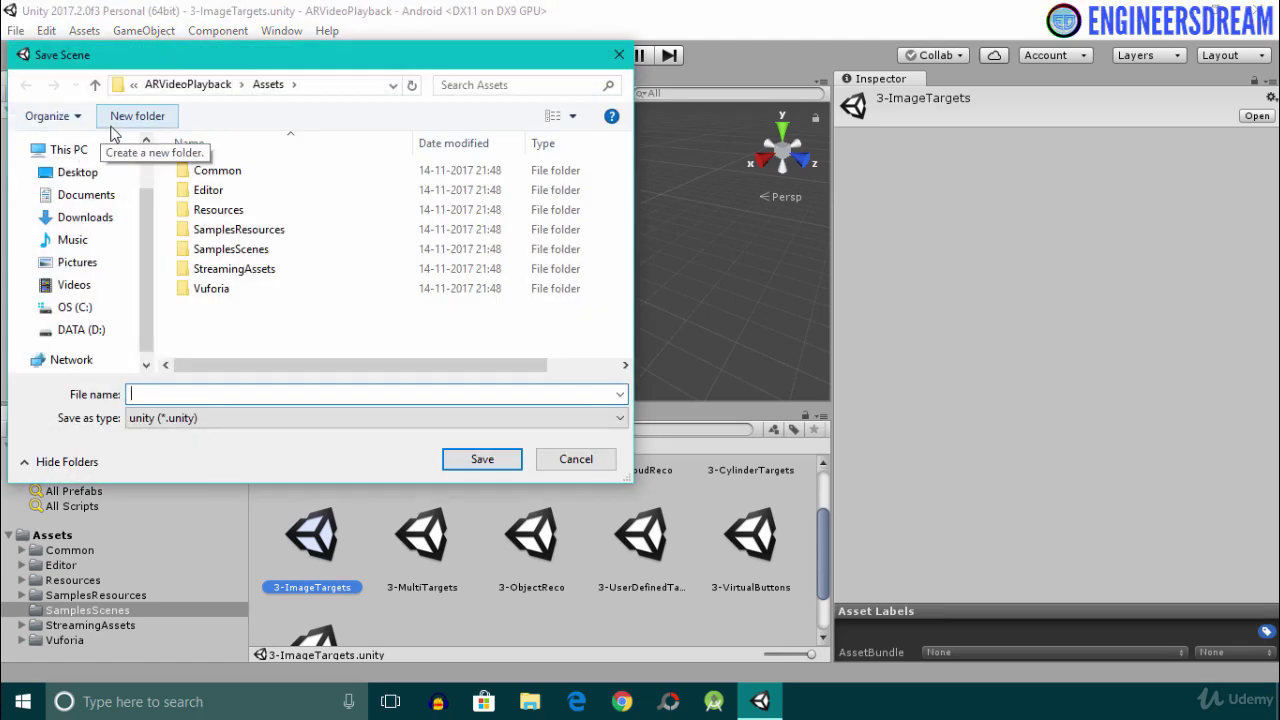
{"action": "left_click", "coordinate": [157, 117]}
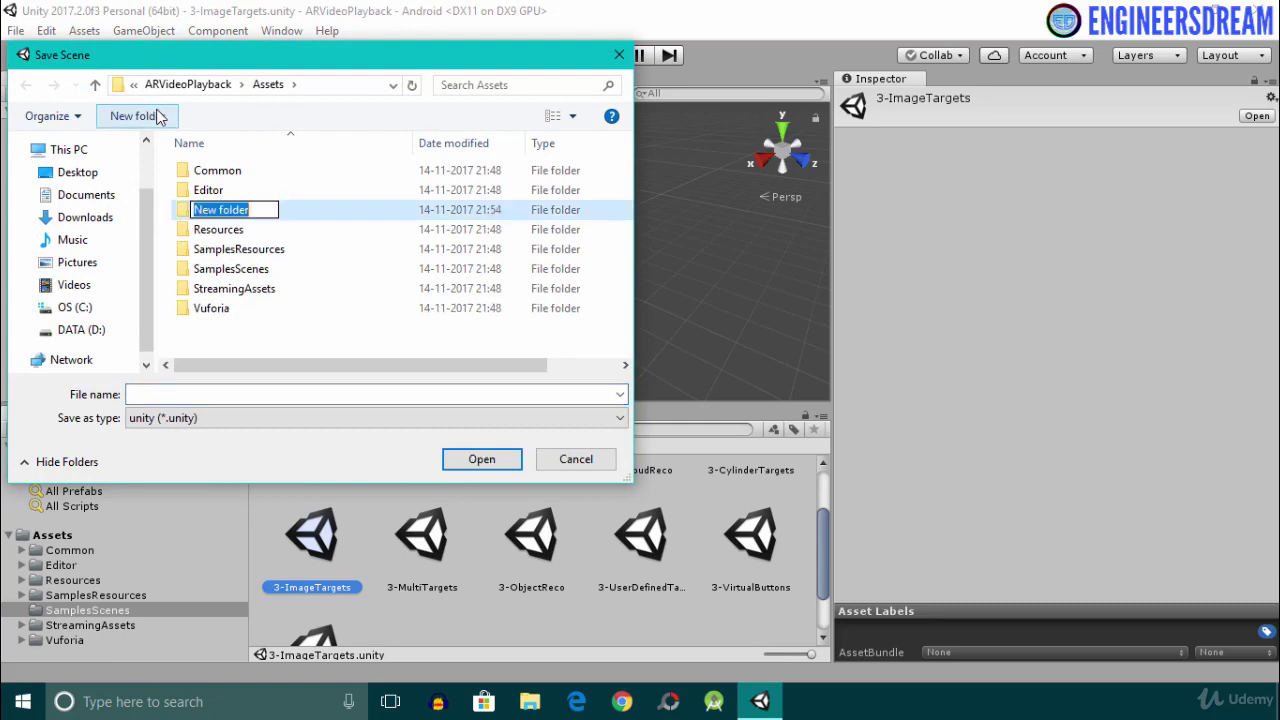
{"action": "type", "text": "Da"}
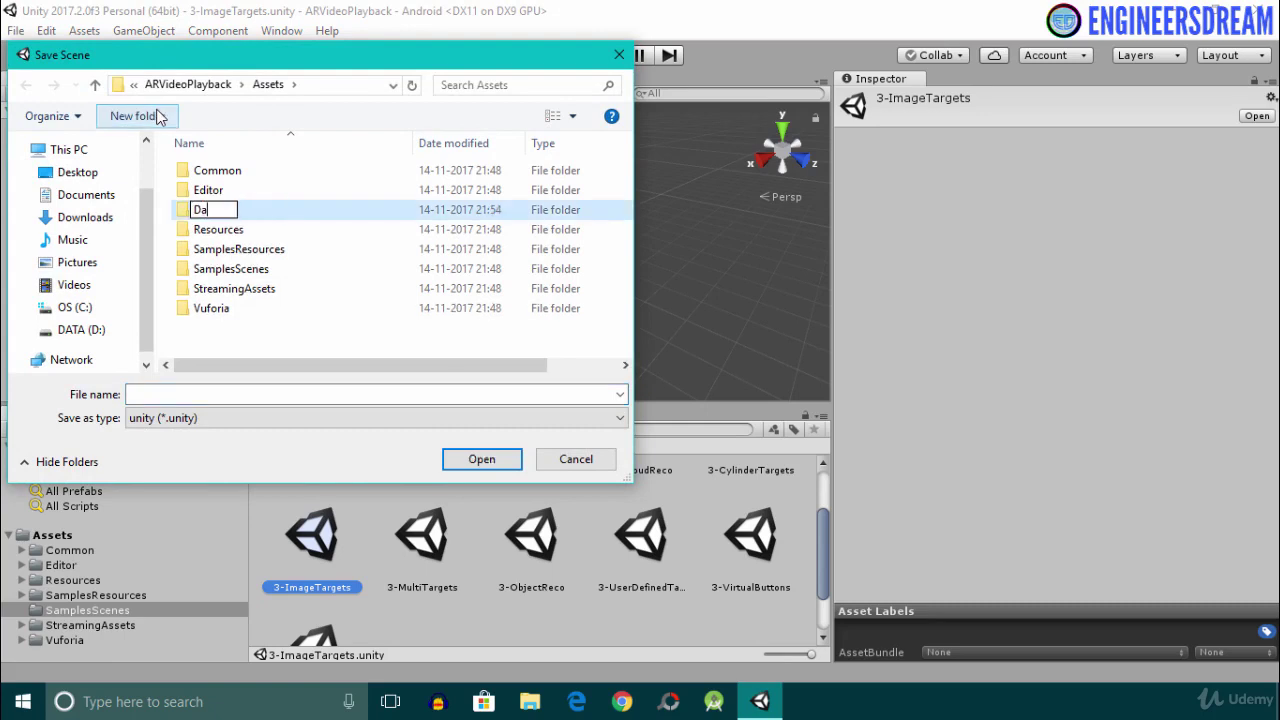
{"action": "type", "text": "taFiles"}
{"action": "key", "text": "Return"}
{"action": "key", "text": "Return"}
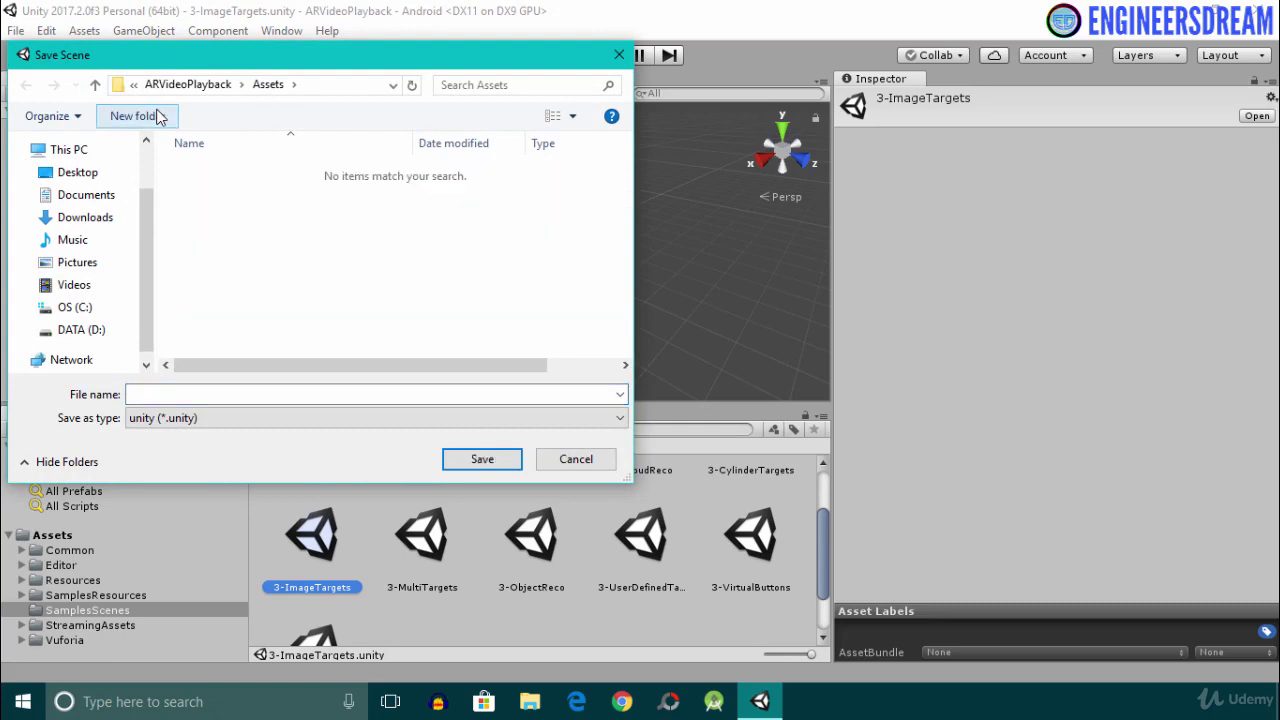
{"action": "left_click", "coordinate": [140, 117]}
{"action": "type", "text": "Scenes"}
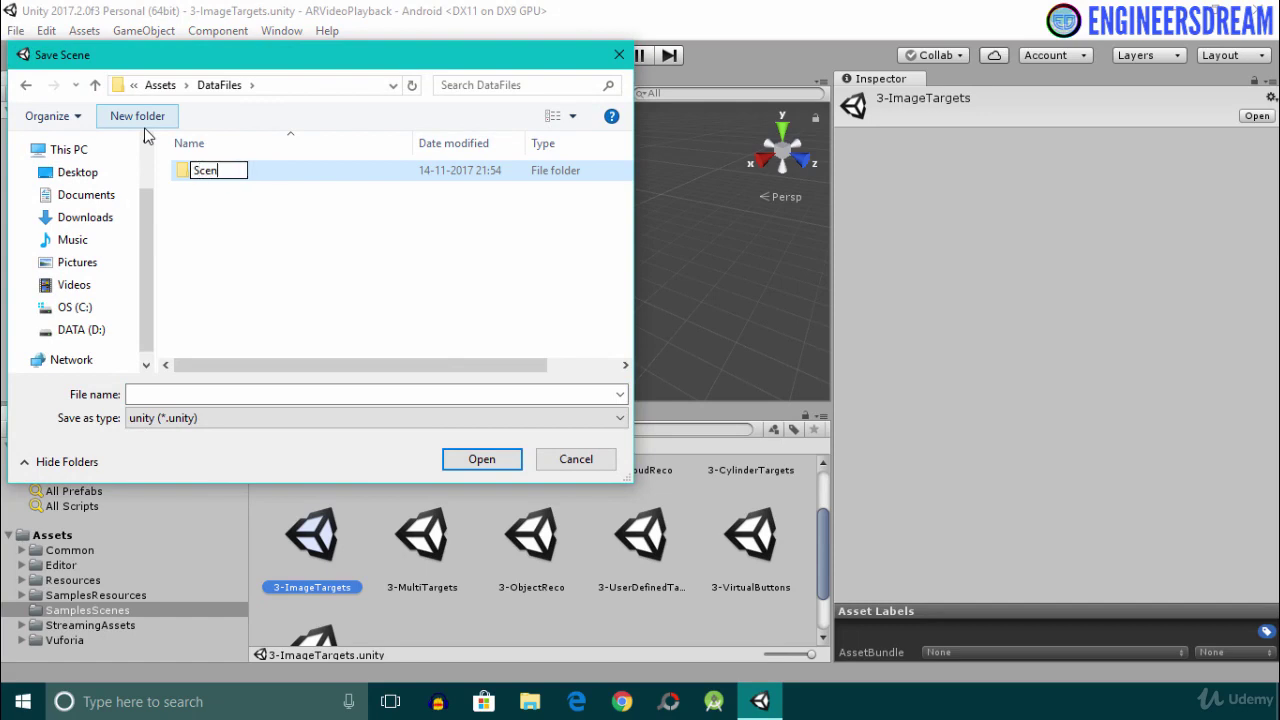
{"action": "key", "text": "Return"}
{"action": "key", "text": "Return"}
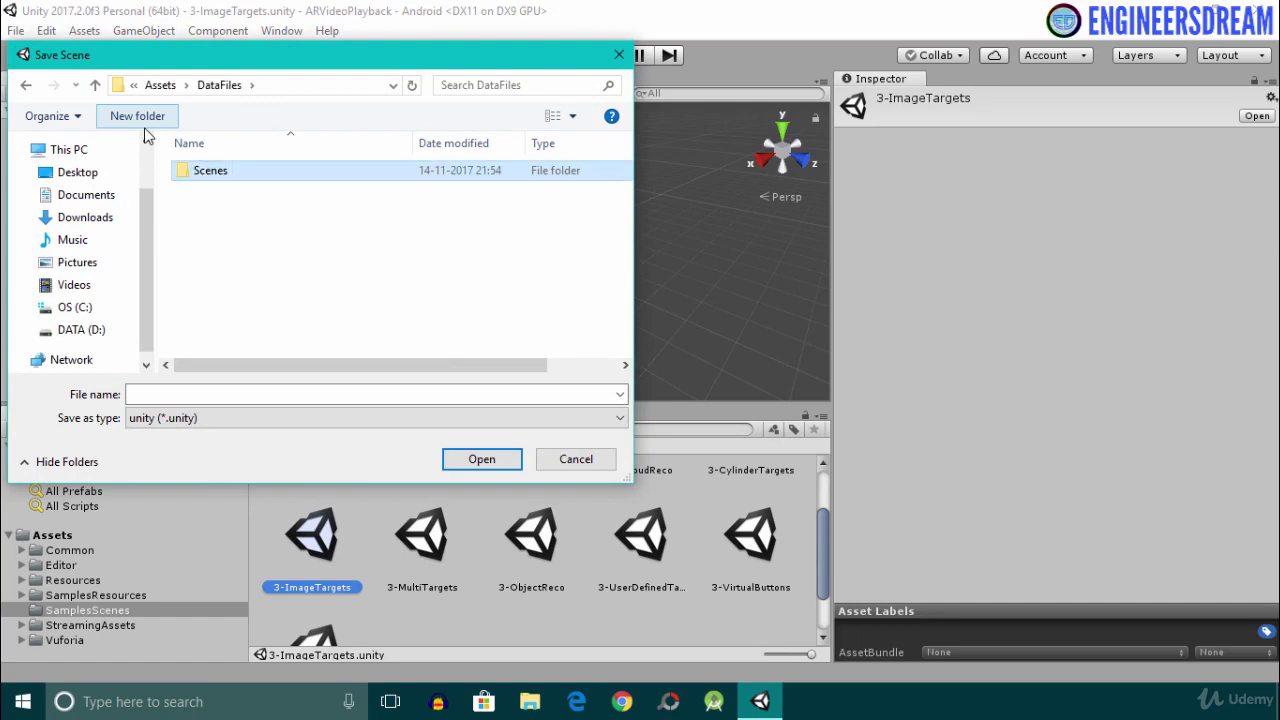
Save the scene as ARVideoPlaybackScene in DataFiles/Scenes
{"action": "left_click", "coordinate": [160, 393]}
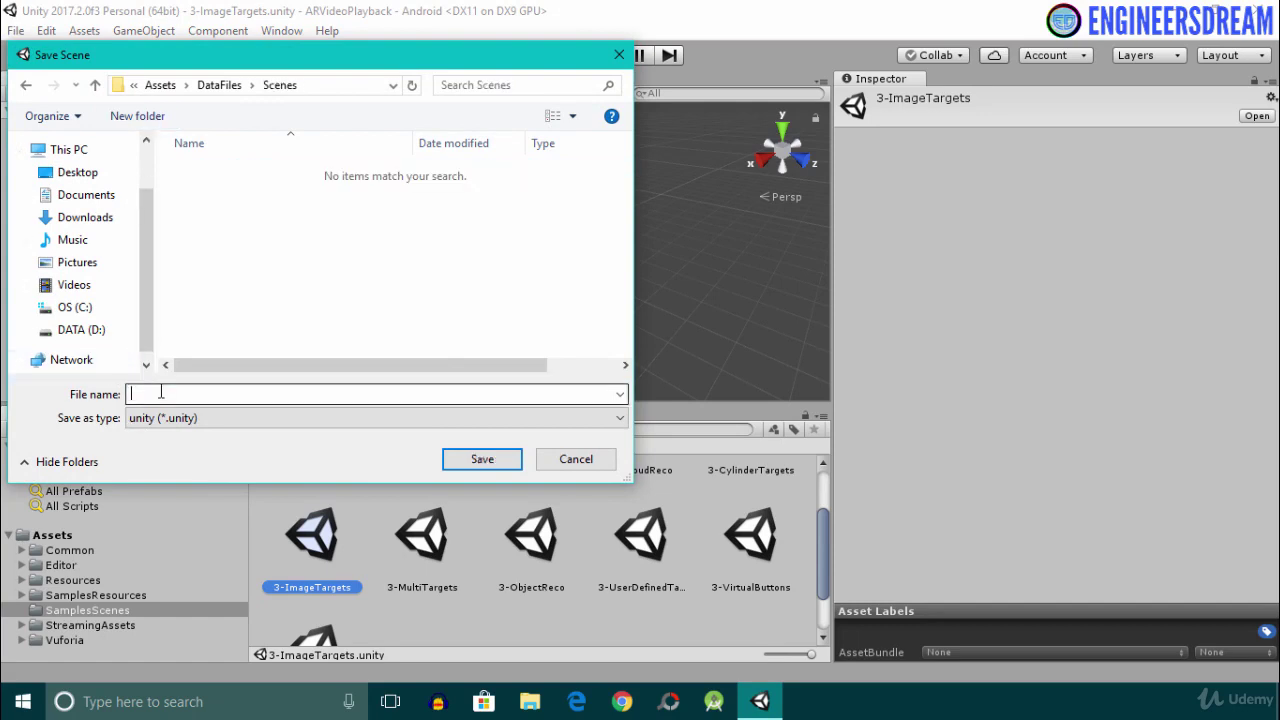
{"action": "type", "text": "ARVideoPl"}
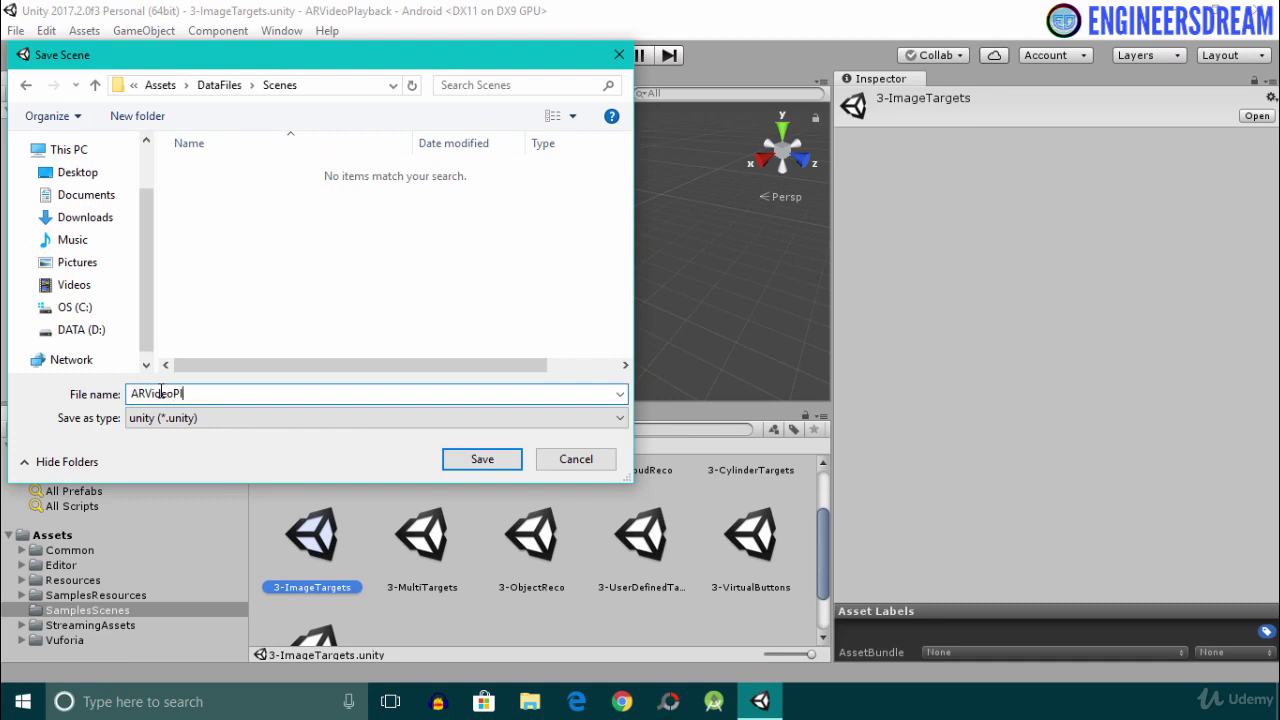
{"action": "type", "text": "aybackScene"}
{"action": "key", "text": "Return"}
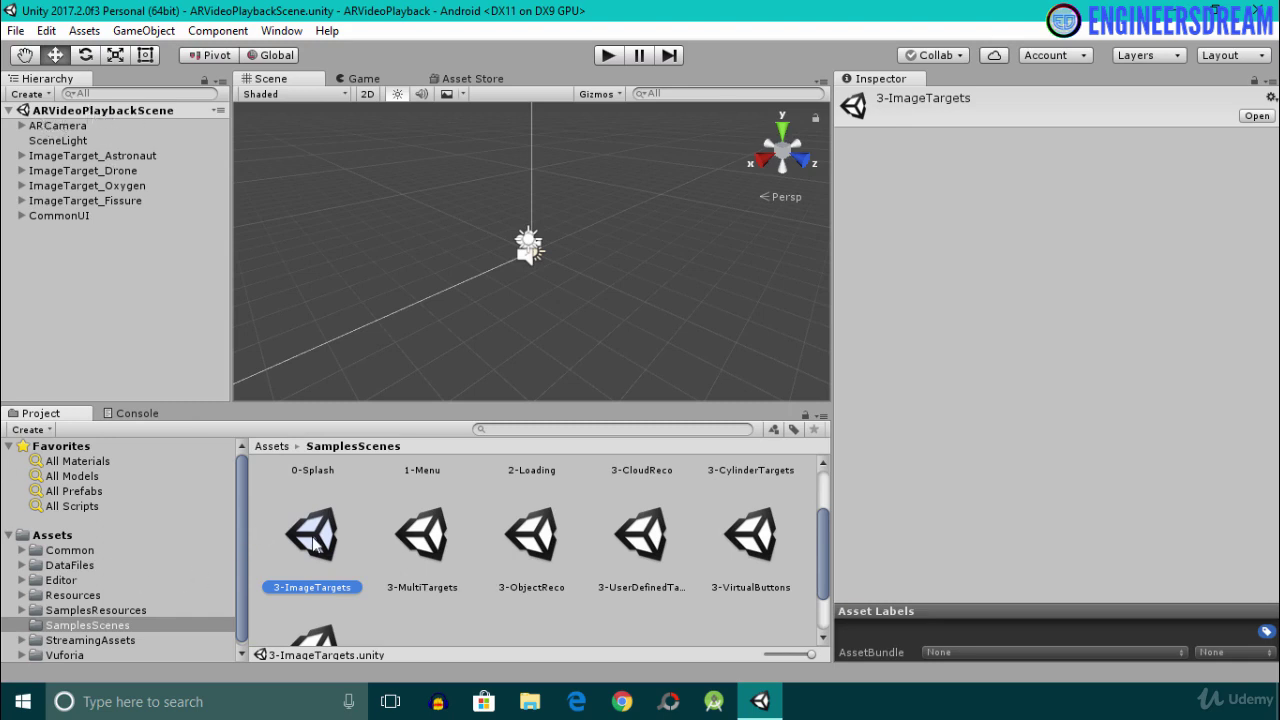
Browse to Assets/DataFiles/Scenes and select the ARVideoPlaybackScene asset
{"action": "left_click", "coordinate": [271, 447]}
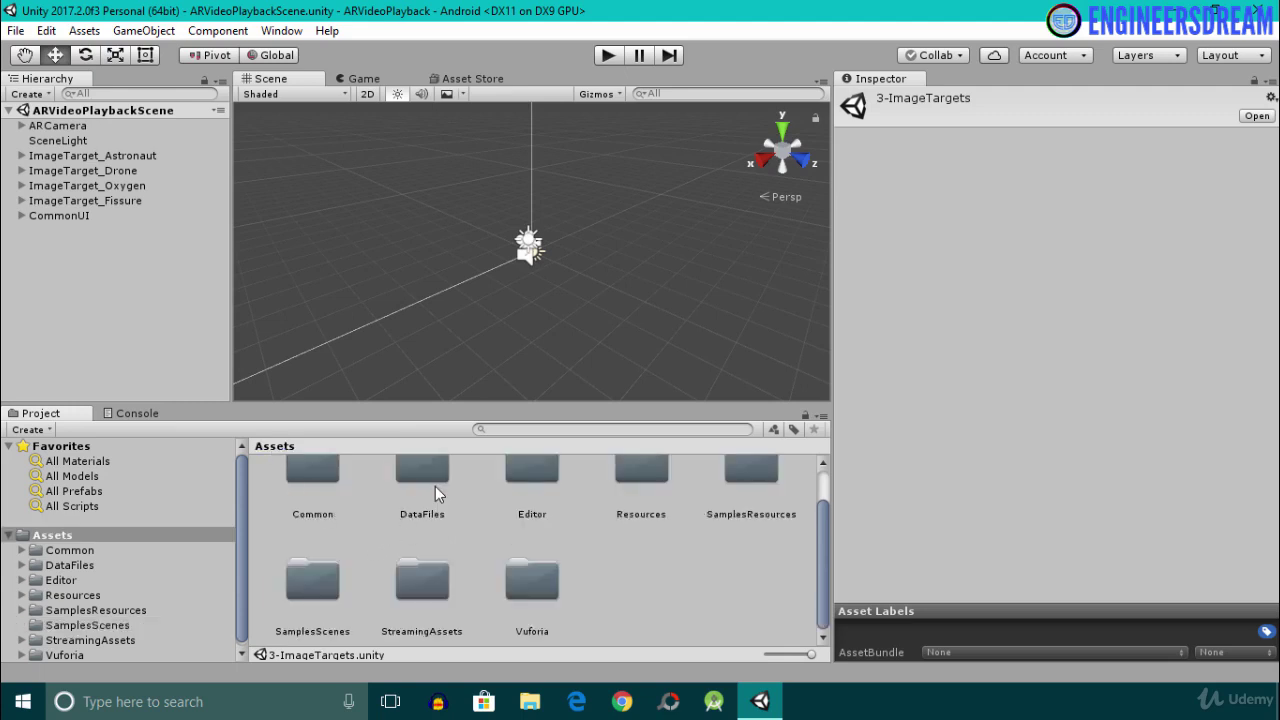
{"action": "scroll", "coordinate": [435, 486], "scroll_direction": "up", "scroll_amount": 2}
{"action": "double_click", "coordinate": [420, 512]}
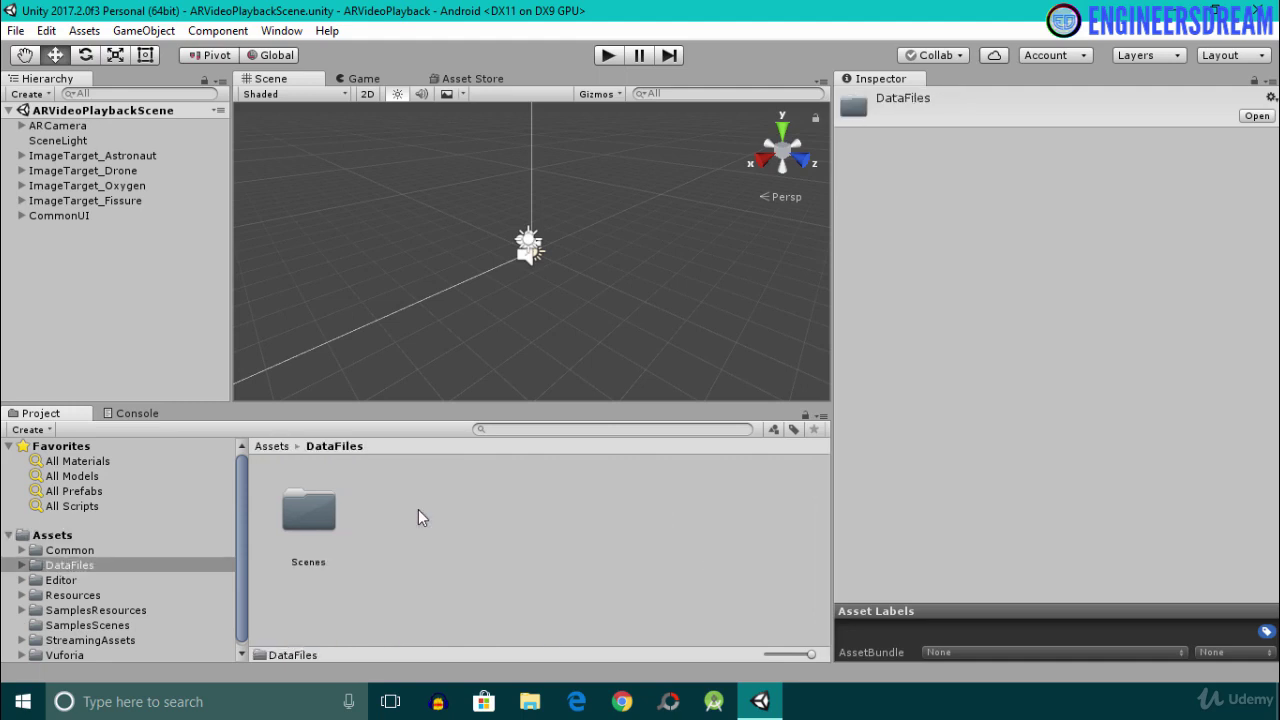
{"action": "double_click", "coordinate": [318, 522]}
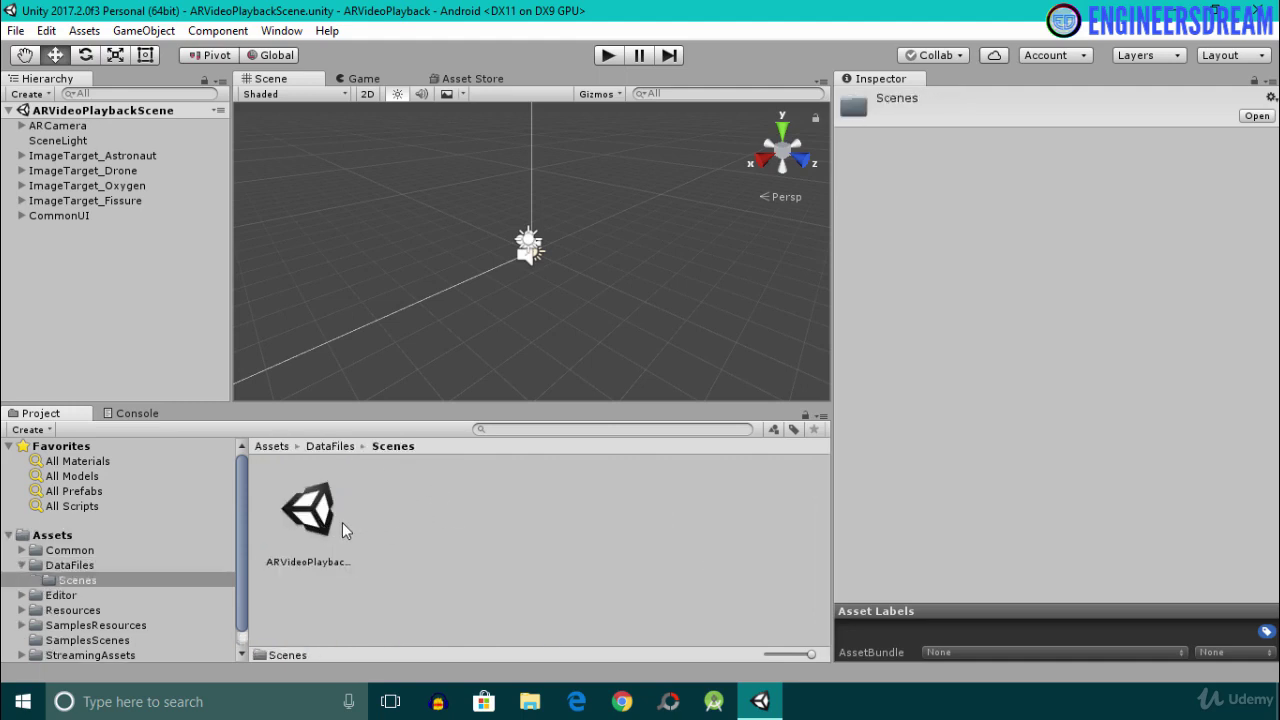
{"action": "left_click", "coordinate": [338, 528]}
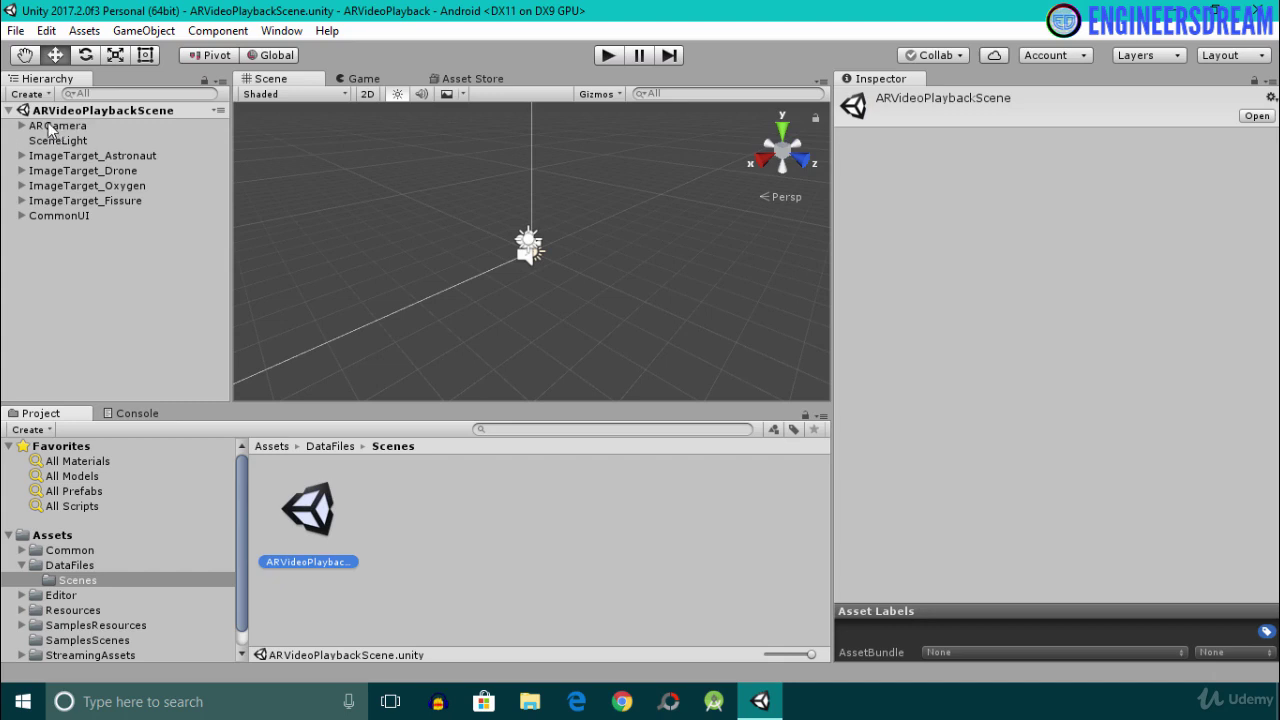